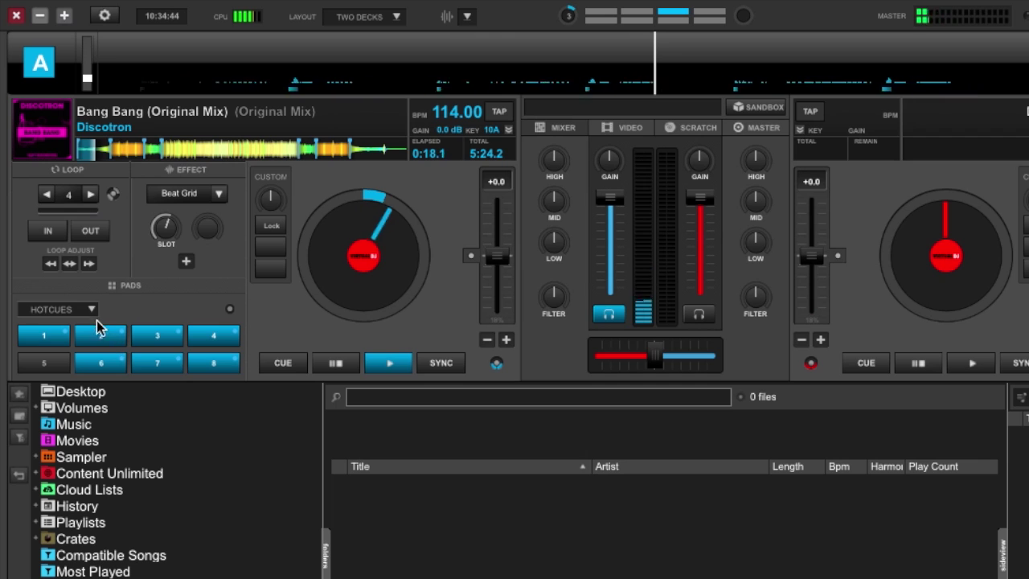
left_click(88, 312)
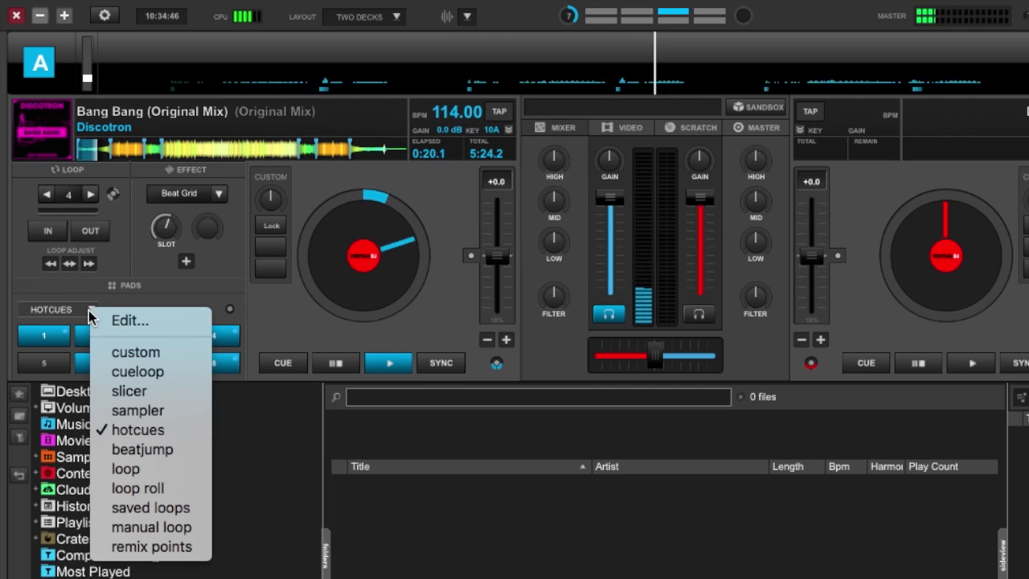
left_click(99, 303)
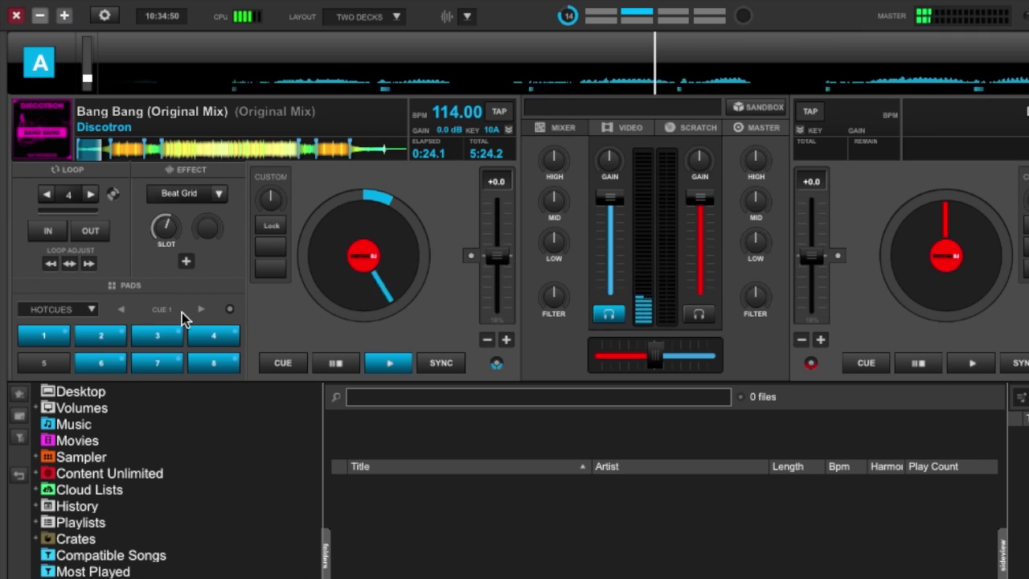
left_click(232, 311)
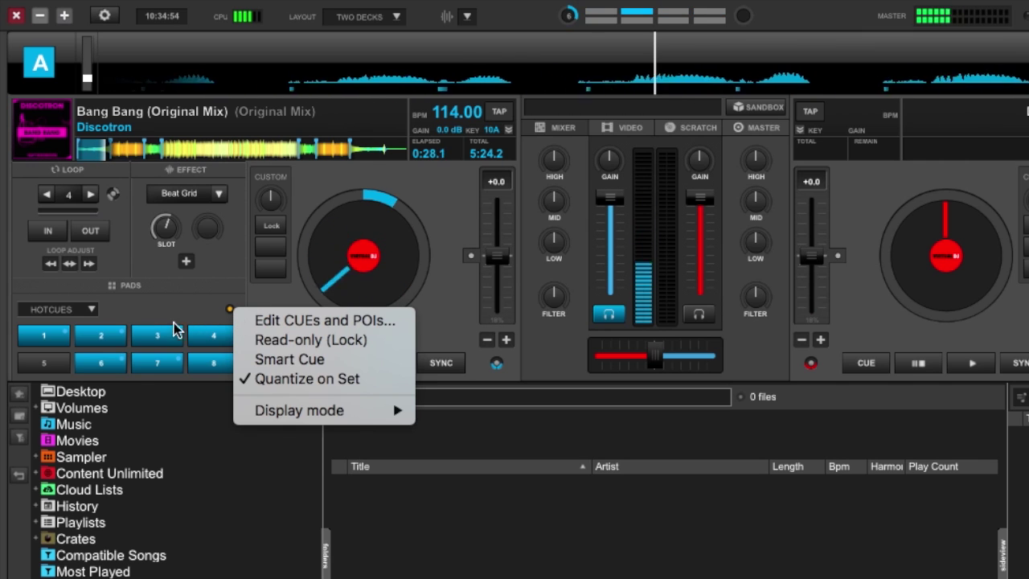
left_click(82, 326)
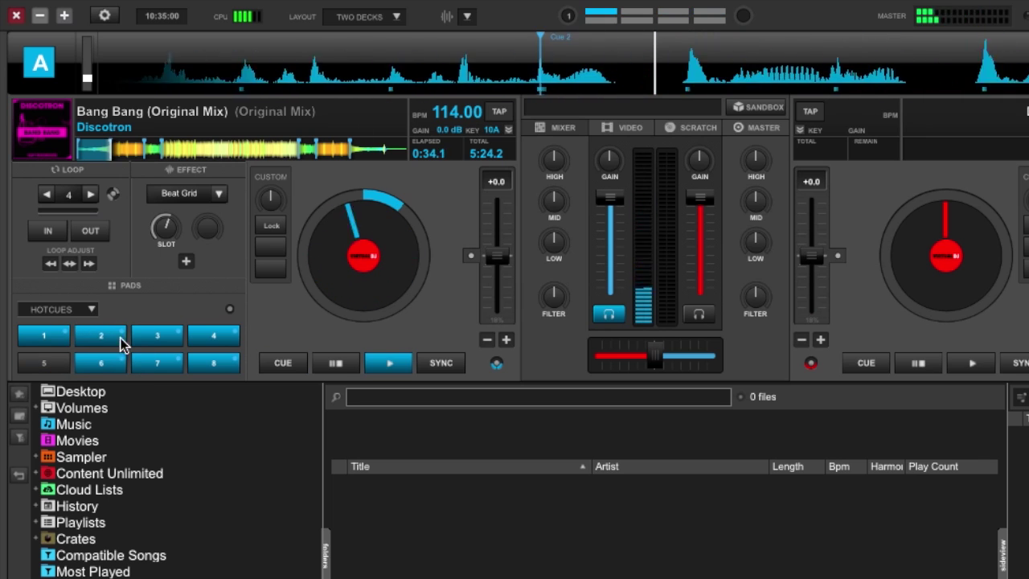
Step: Jump deck A's playback between hotcues 3, 4 and back to 3
left_click(154, 338)
left_click(201, 339)
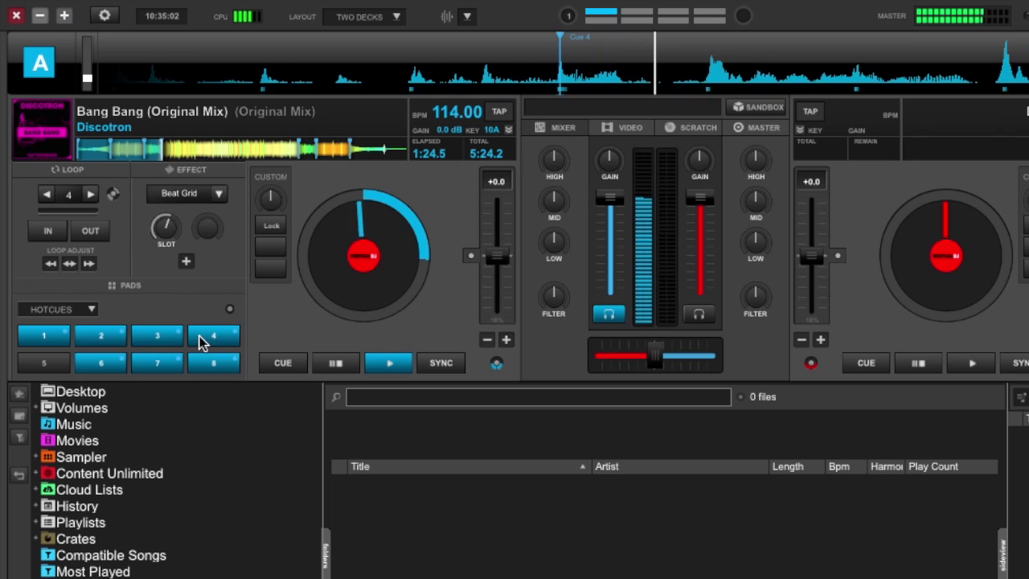
left_click(156, 339)
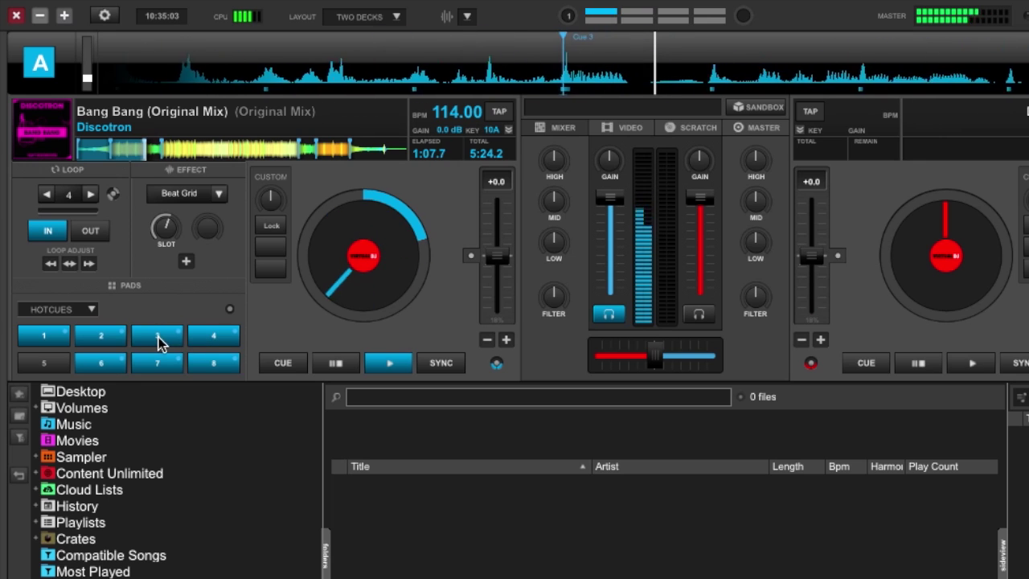
Step: Set hotcue 5 at the playhead, then delete it again
left_click(43, 363)
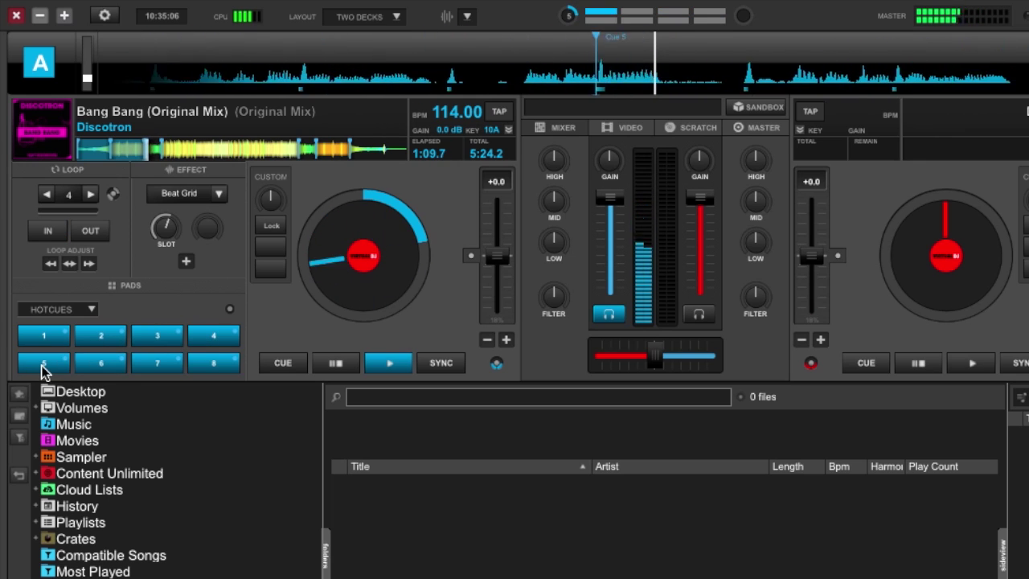
right_click(41, 366)
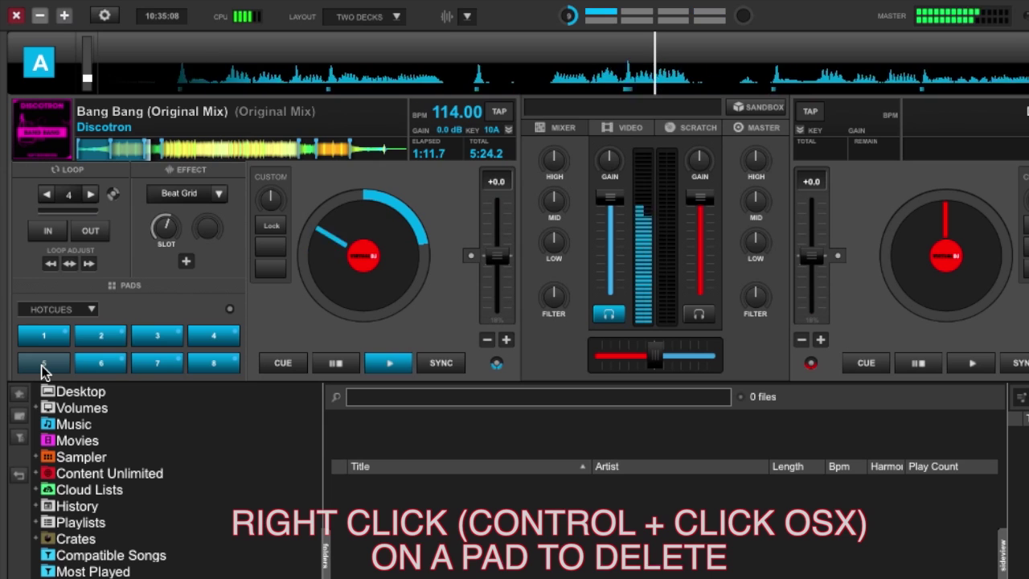
left_click(92, 311)
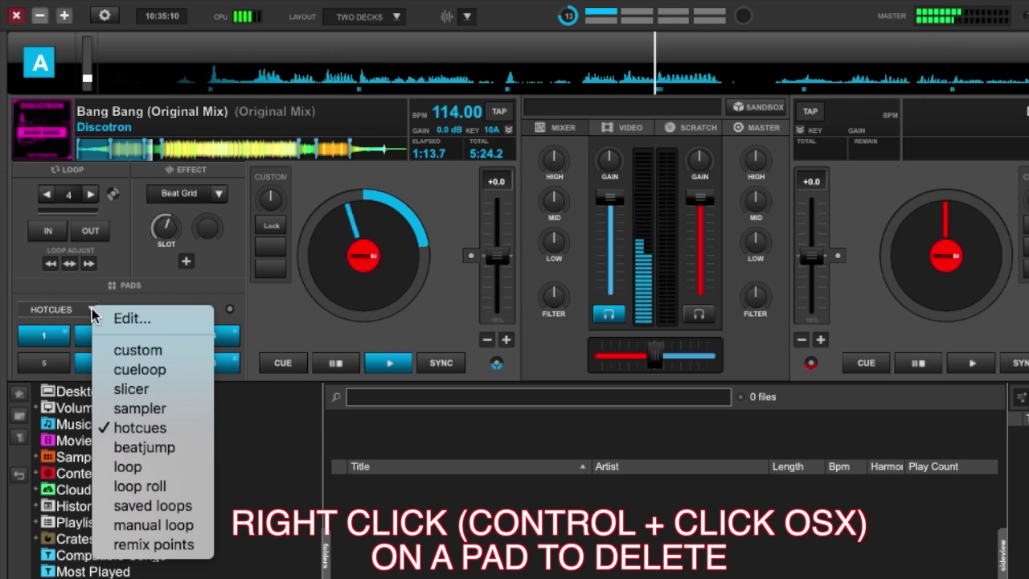
Step: Switch deck A's pads to cueloop mode and loop the track at cue 2, then release it
left_click(135, 370)
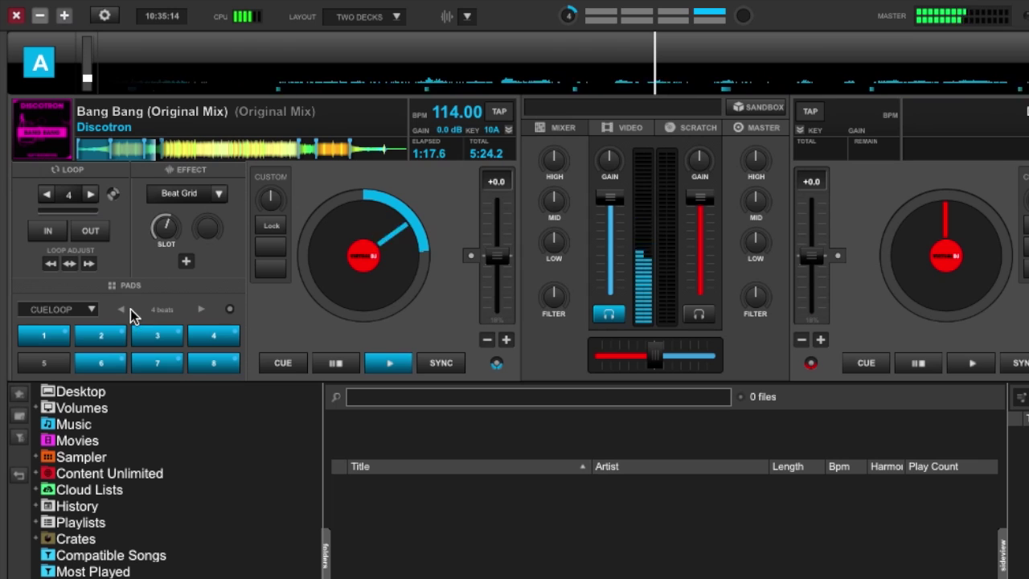
left_click(200, 309)
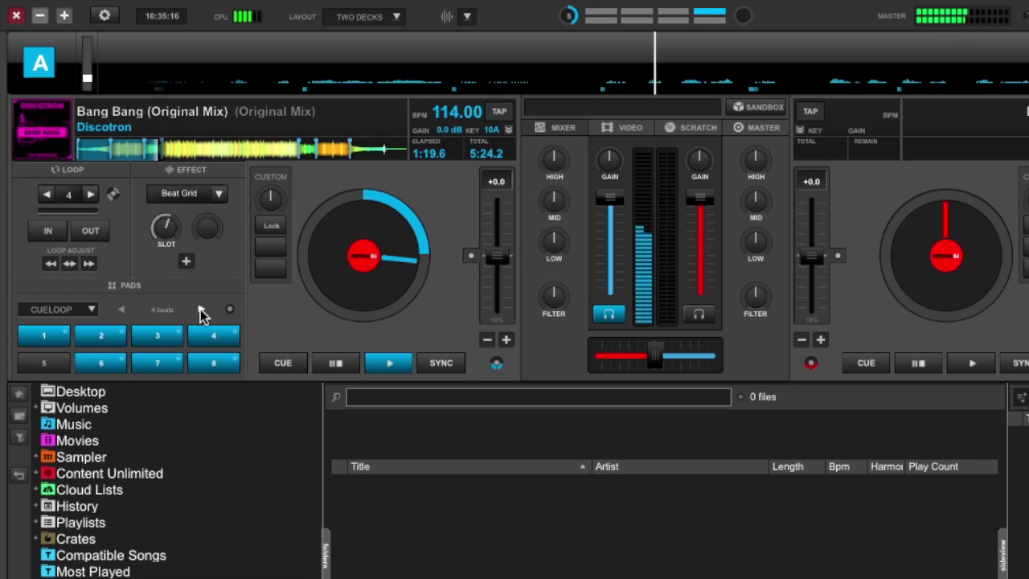
left_click(101, 338)
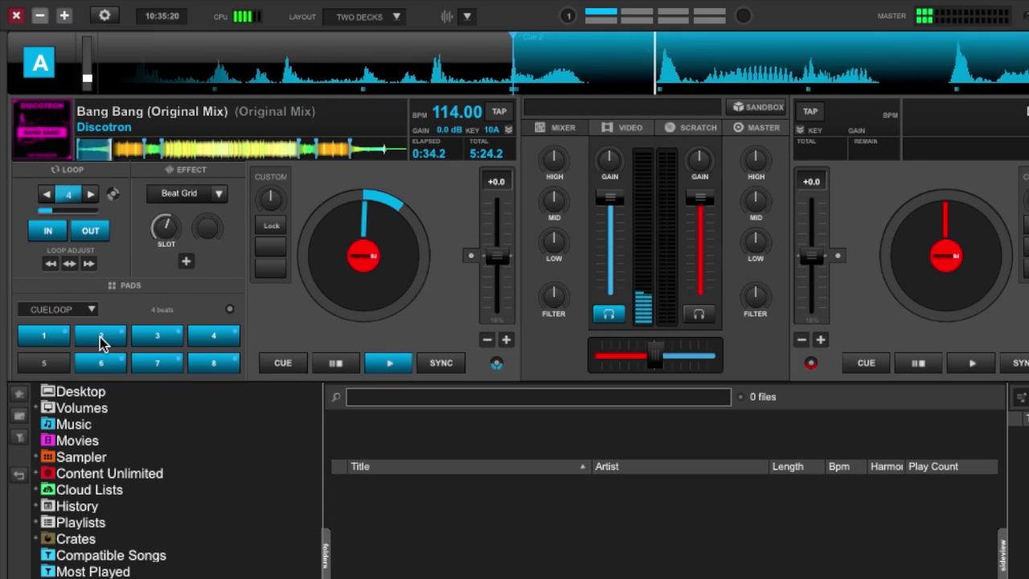
left_click(100, 338)
Step: Loop from cue 3, shorten the cue-loop length to 1 beat, then release it
left_click(159, 336)
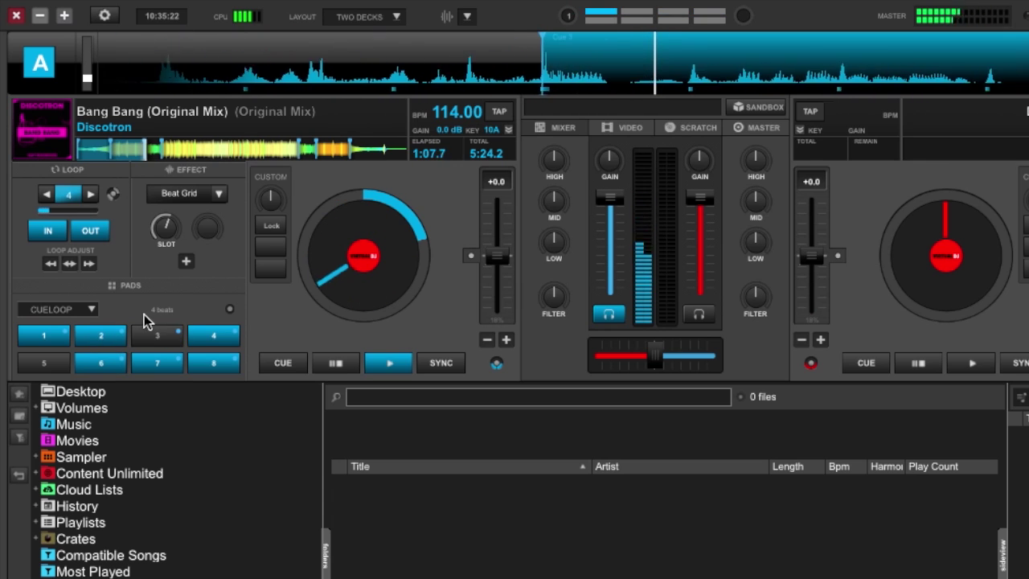
left_click(122, 310)
left_click(122, 309)
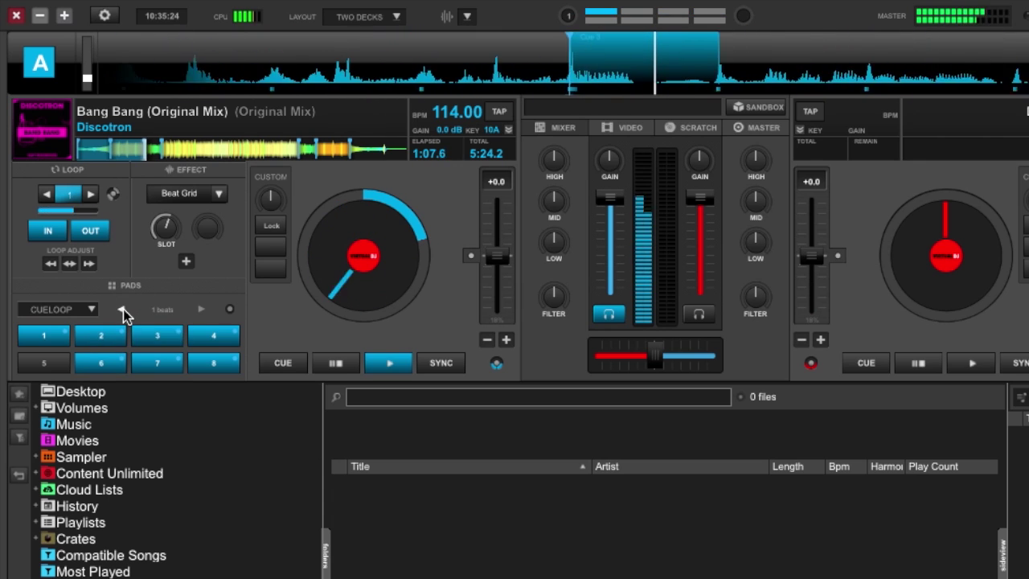
left_click(159, 337)
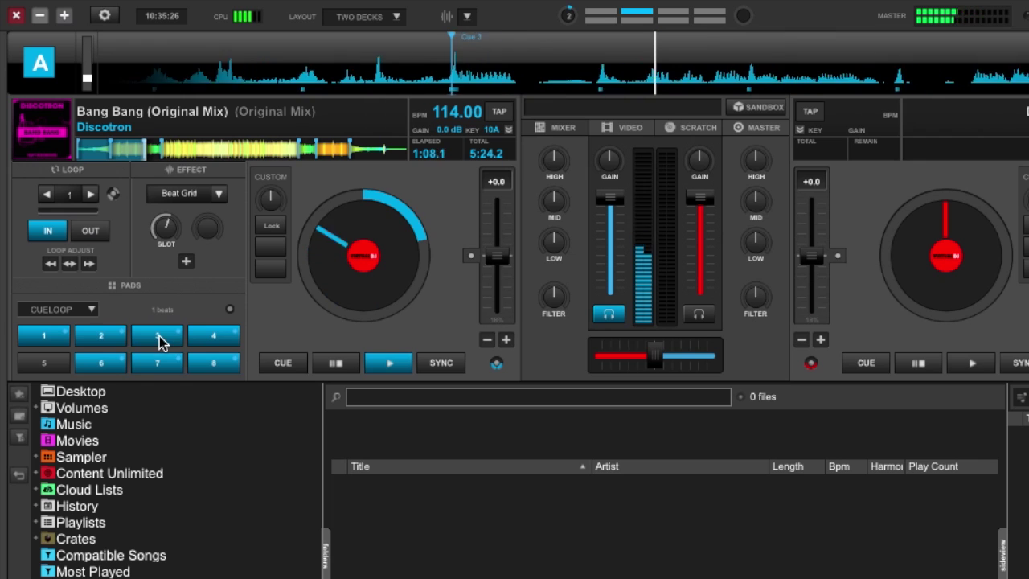
Step: Switch deck A's pads to slicer mode and trigger the bar's first slice twice
left_click(94, 310)
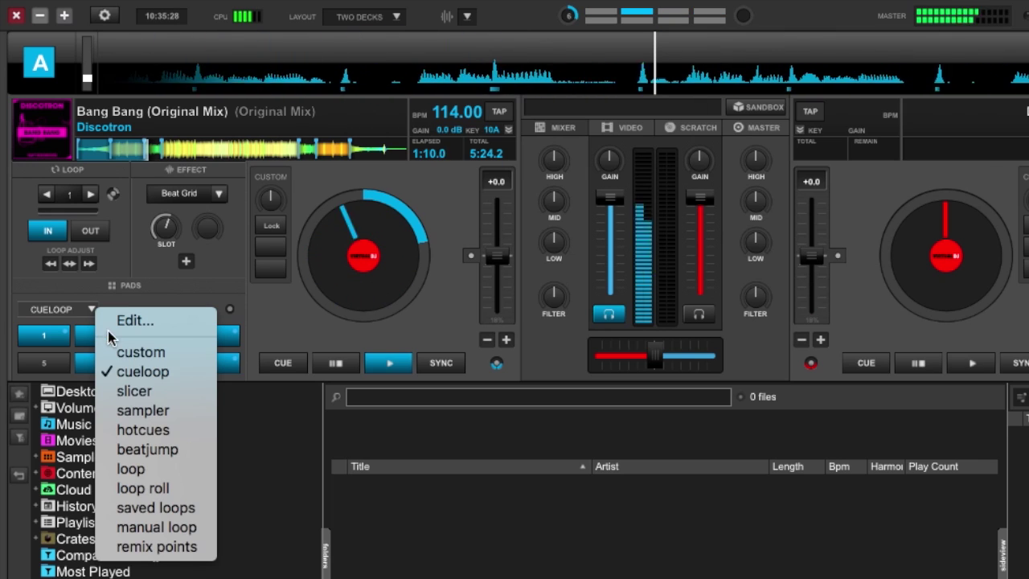
left_click(135, 392)
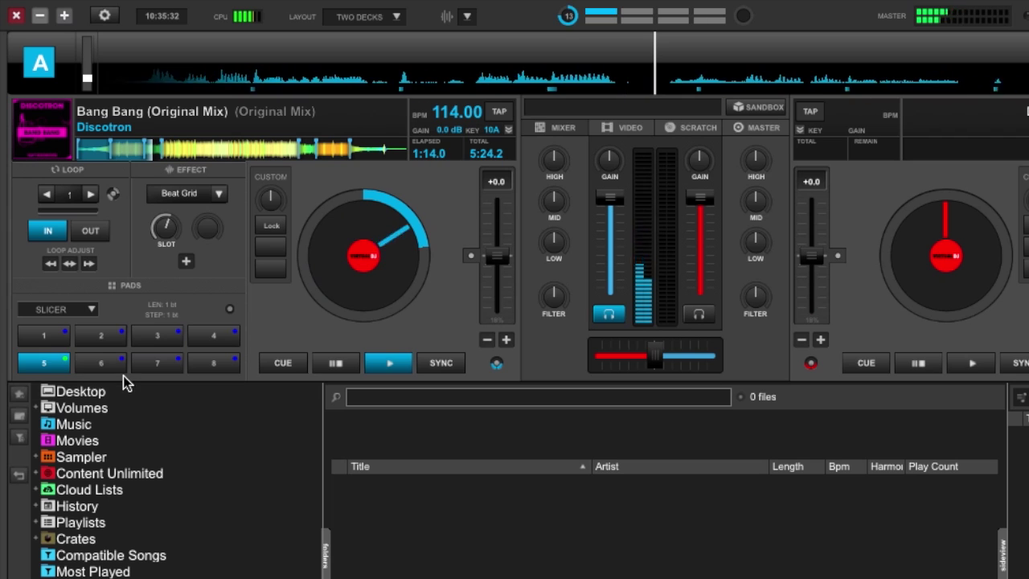
left_click(50, 338)
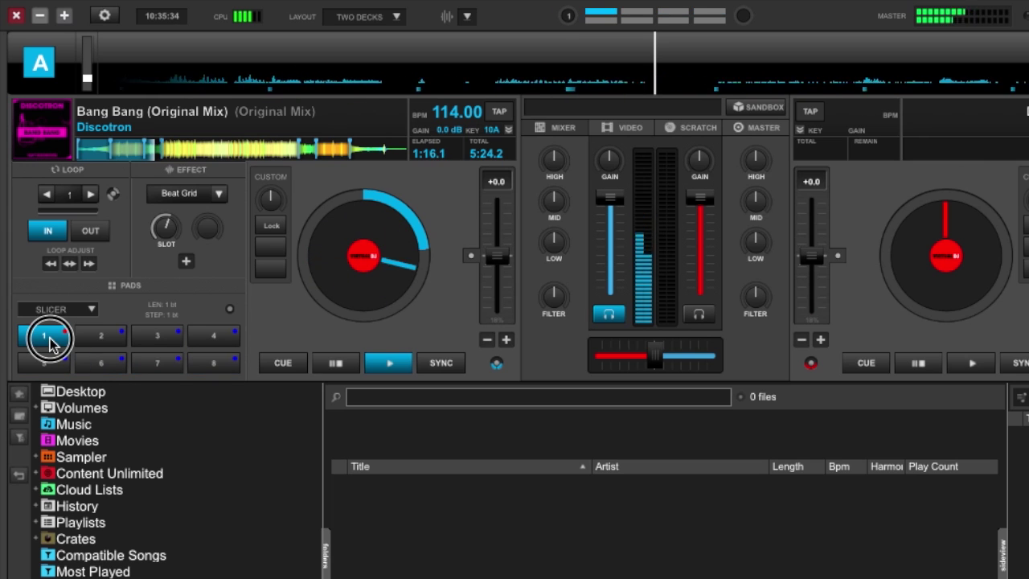
left_click(50, 338)
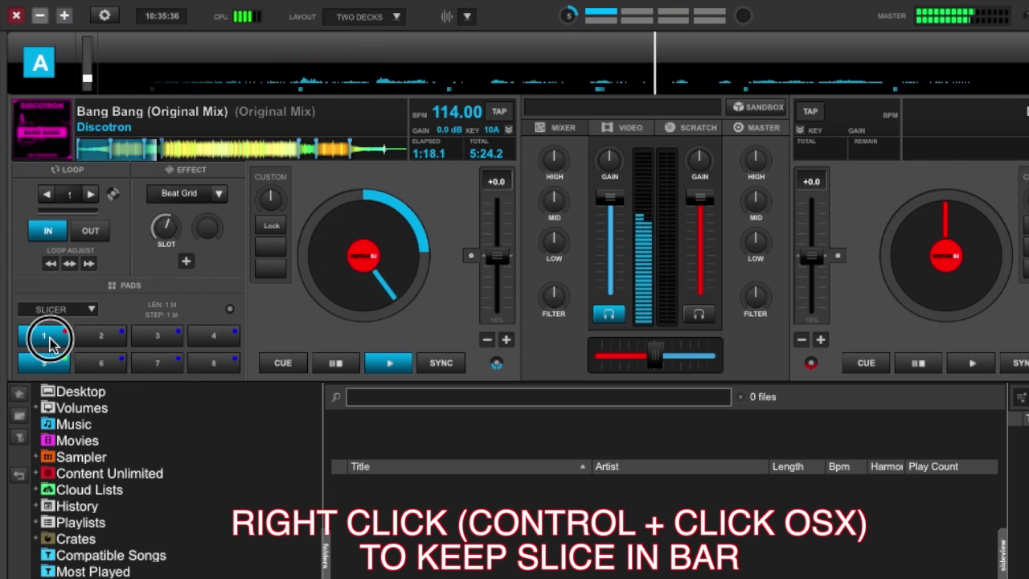
Step: Play slices 2, 3, 1 and 6 in alternation from the slicer pads
left_click(95, 341)
left_click(153, 338)
left_click(92, 338)
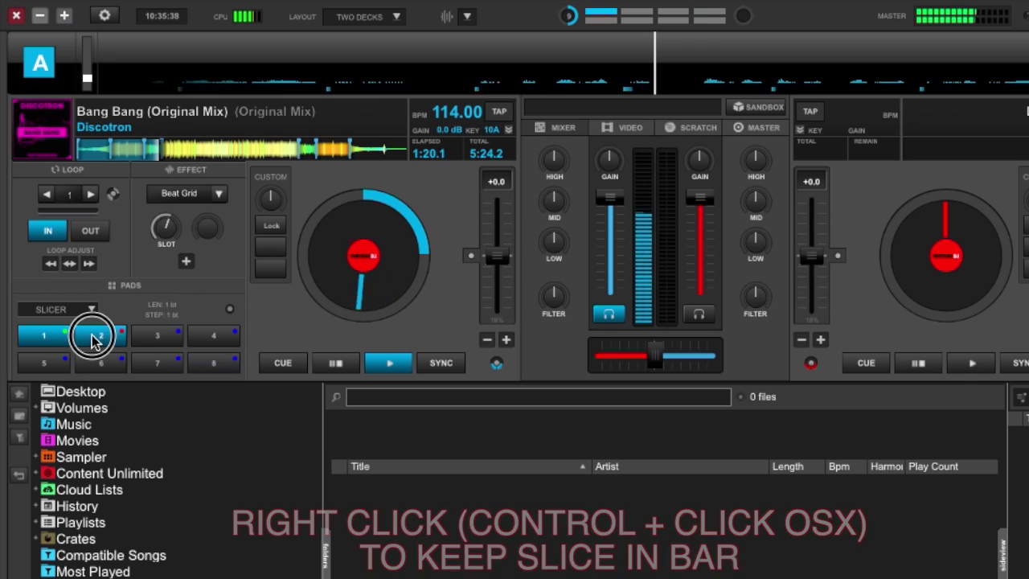
left_click(51, 342)
left_click(102, 336)
left_click(108, 362)
left_click(101, 340)
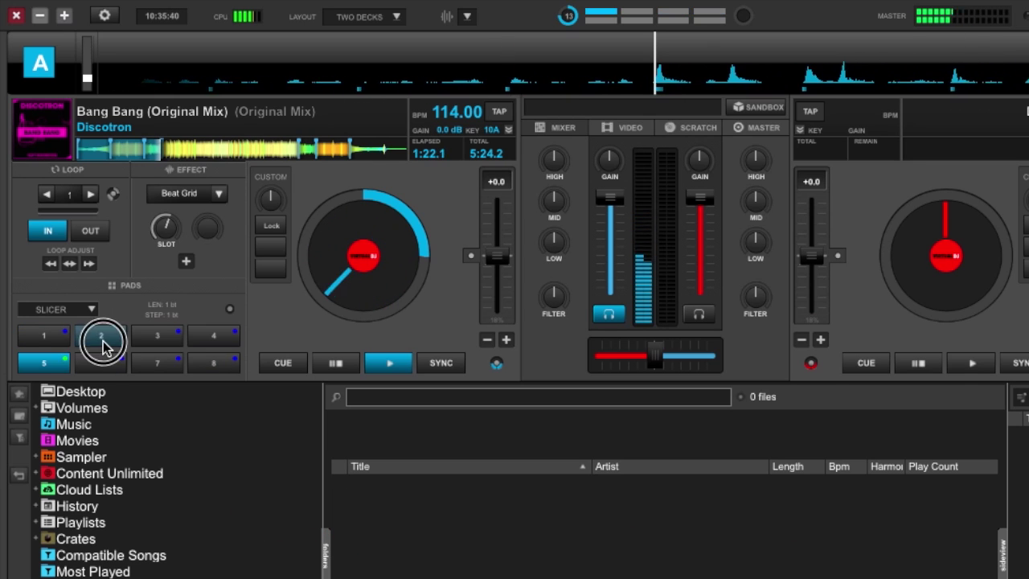
left_click(106, 366)
left_click(102, 343)
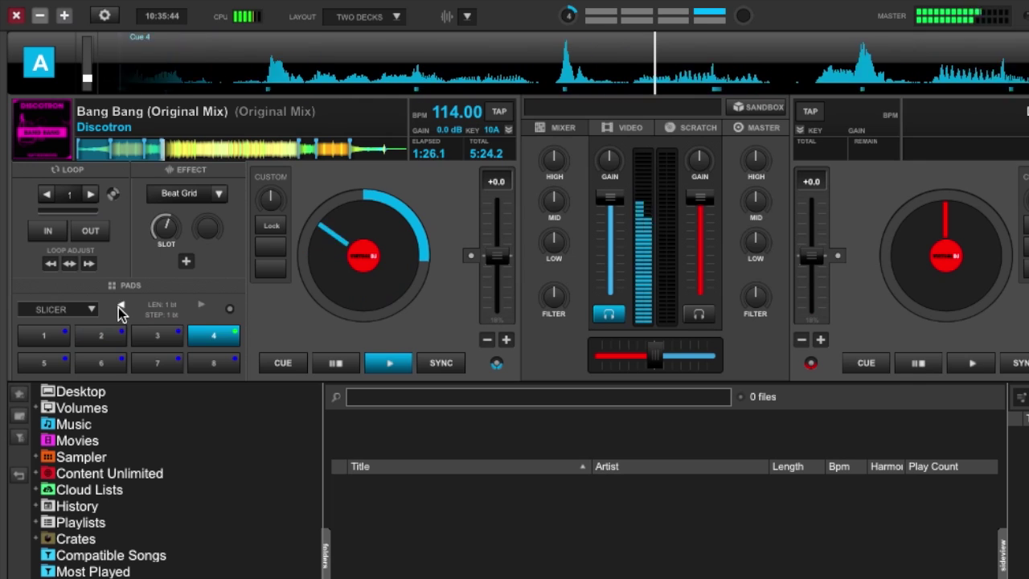
Step: Switch deck A's pads to sampler mode and play the Saxo, then Shots Shots samples
left_click(95, 310)
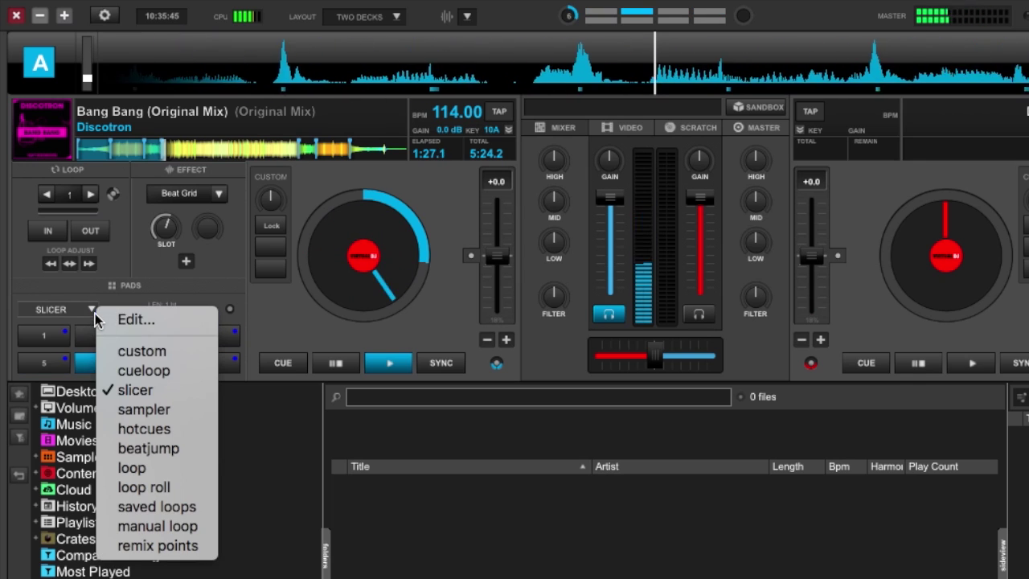
left_click(133, 411)
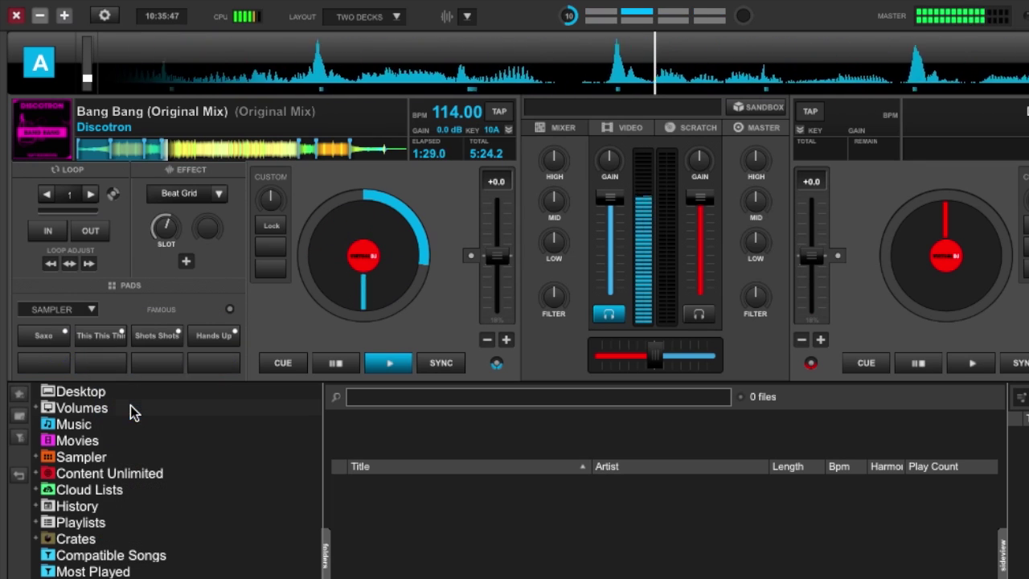
left_click(48, 341)
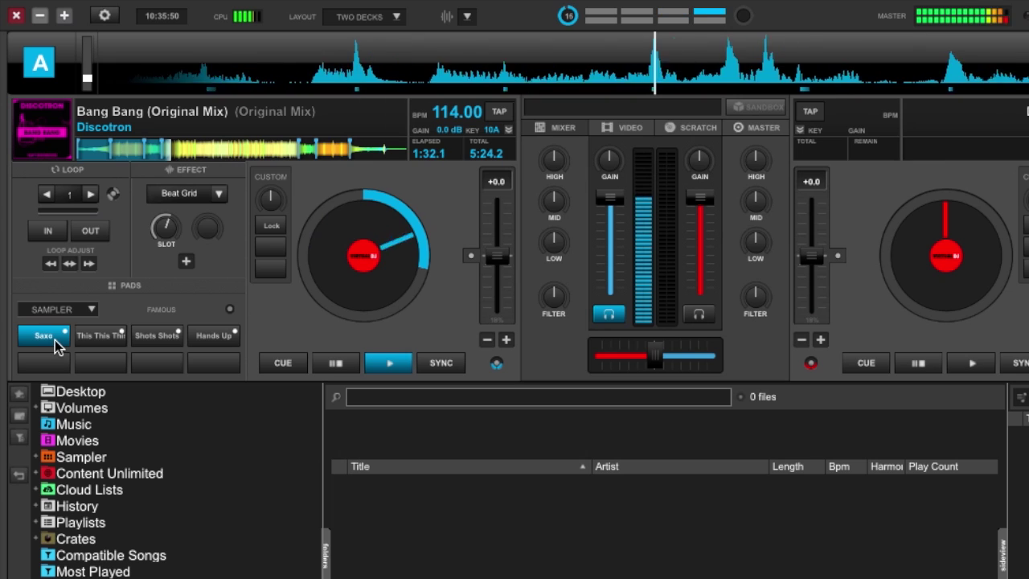
left_click(147, 338)
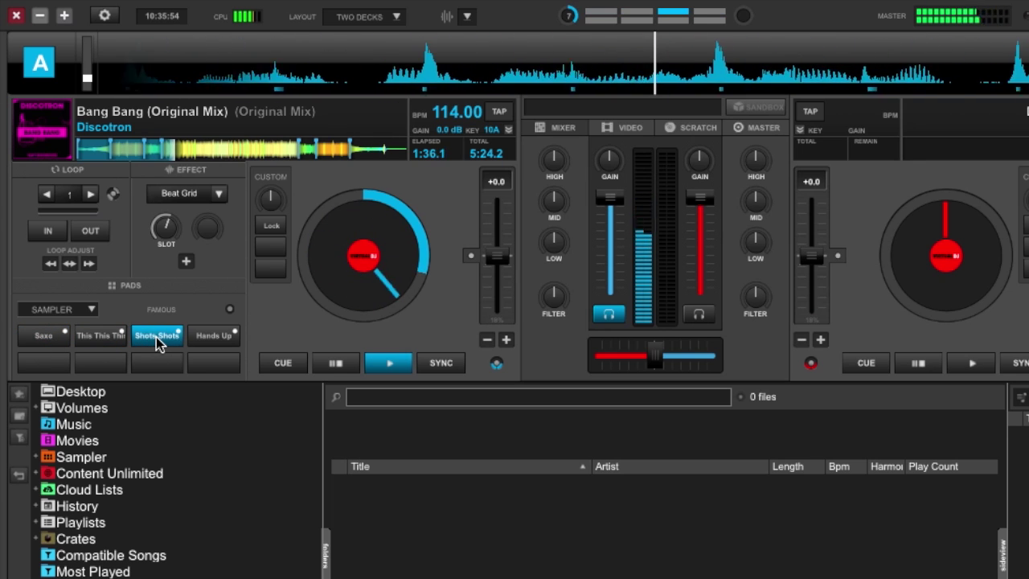
Step: Switch deck A's pads to beatjump mode and jump the track back and forward one beat
left_click(92, 310)
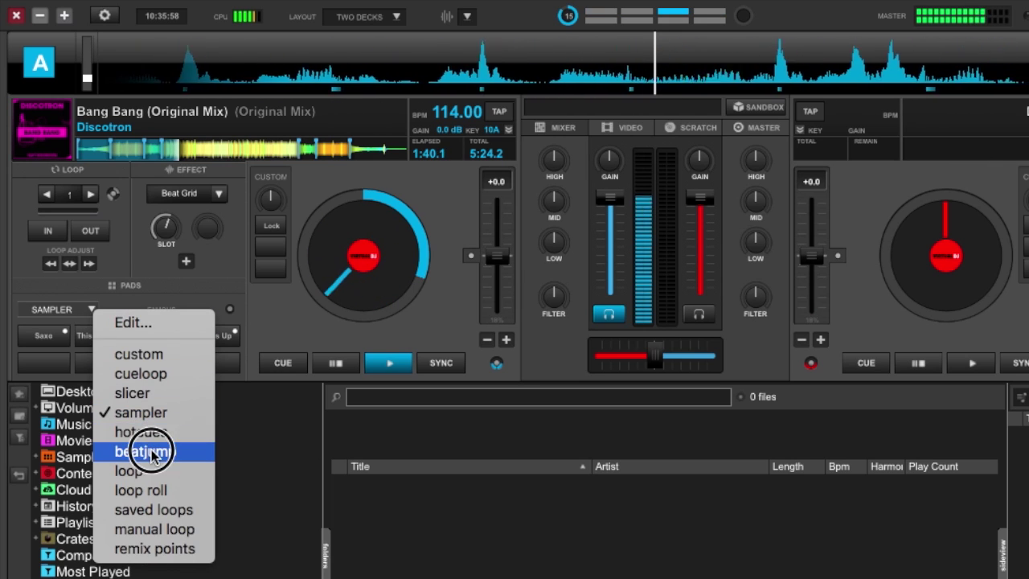
left_click(143, 451)
left_click(103, 341)
left_click(81, 341)
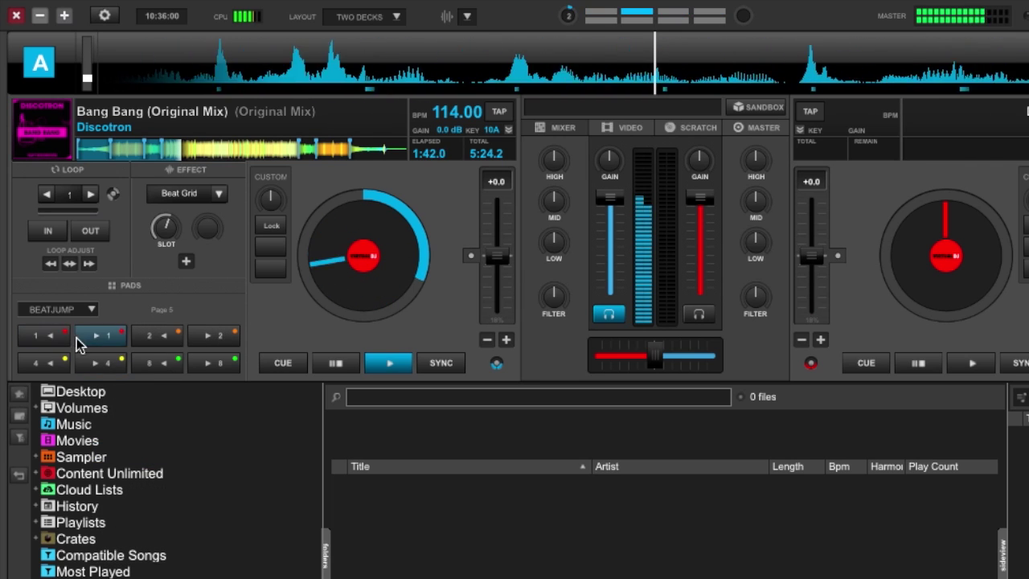
left_click(57, 342)
left_click(57, 342)
left_click(92, 340)
left_click(50, 336)
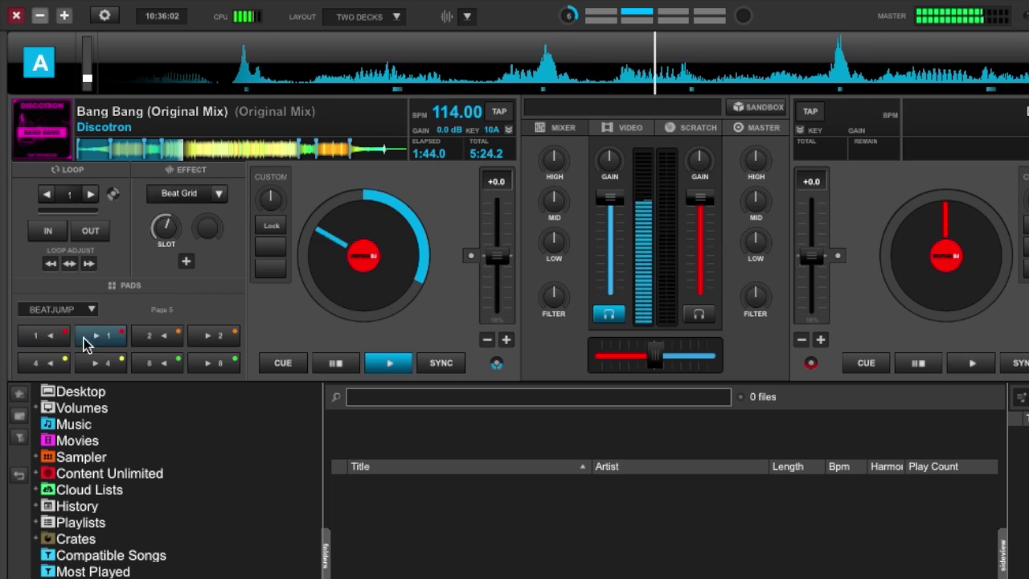
Step: Jump the track back two beats twice, then forward two beats
left_click(152, 338)
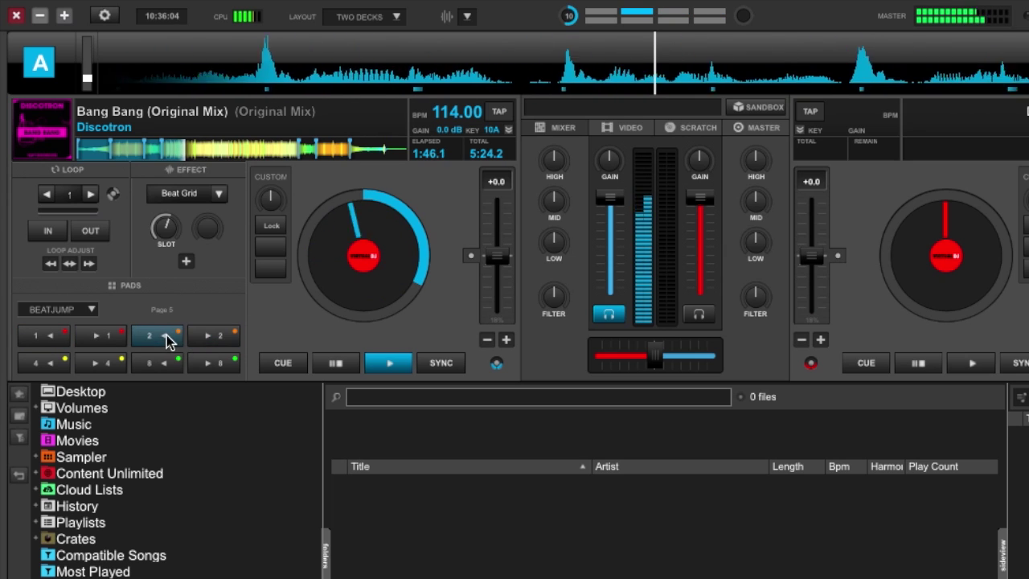
left_click(172, 340)
left_click(193, 340)
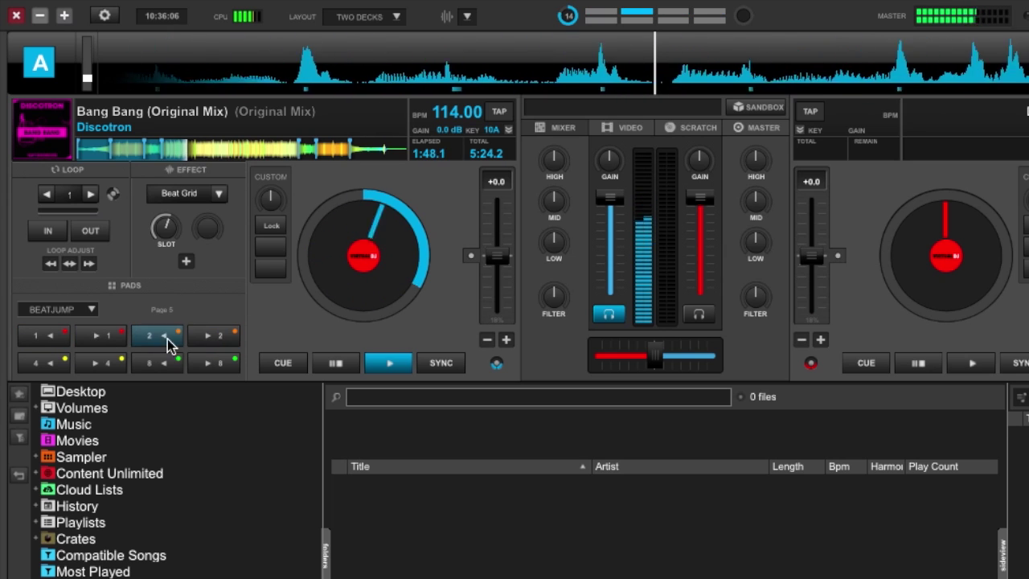
Step: Switch deck A's pads to loop mode, loop at 1, 1/2, 1/4, then 1/8 beat, and release
left_click(90, 311)
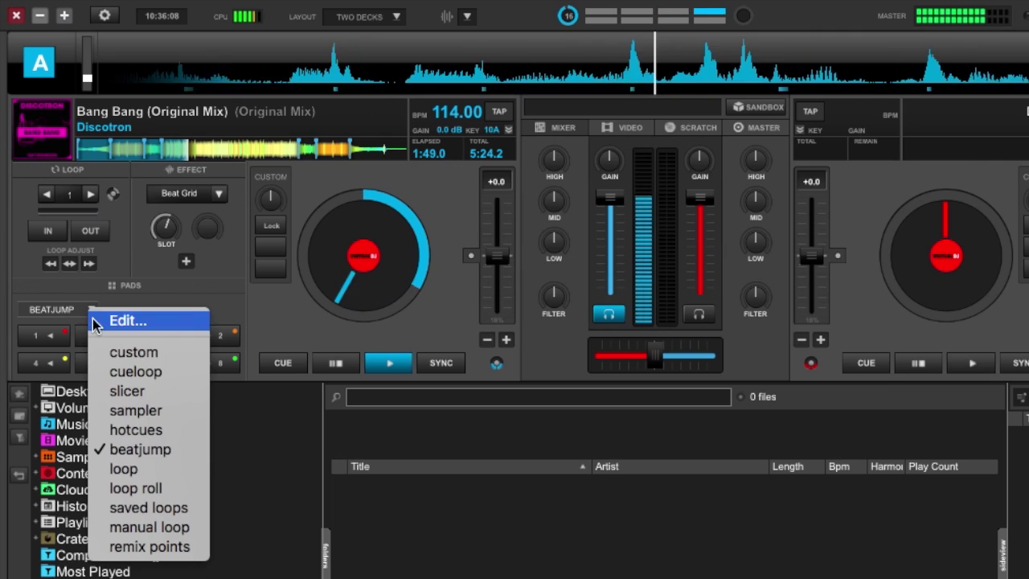
left_click(131, 470)
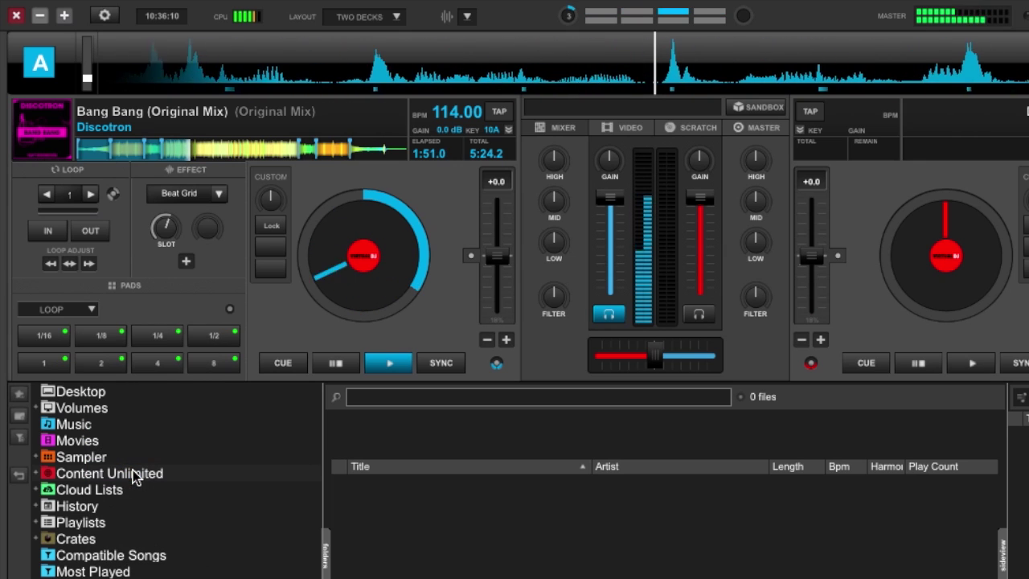
left_click(53, 366)
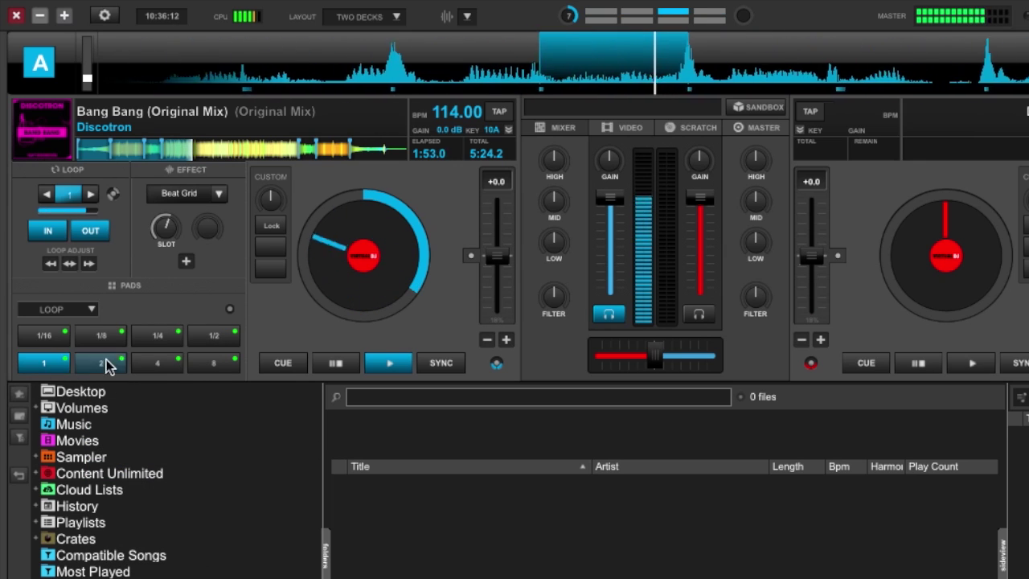
left_click(203, 337)
left_click(159, 337)
left_click(97, 338)
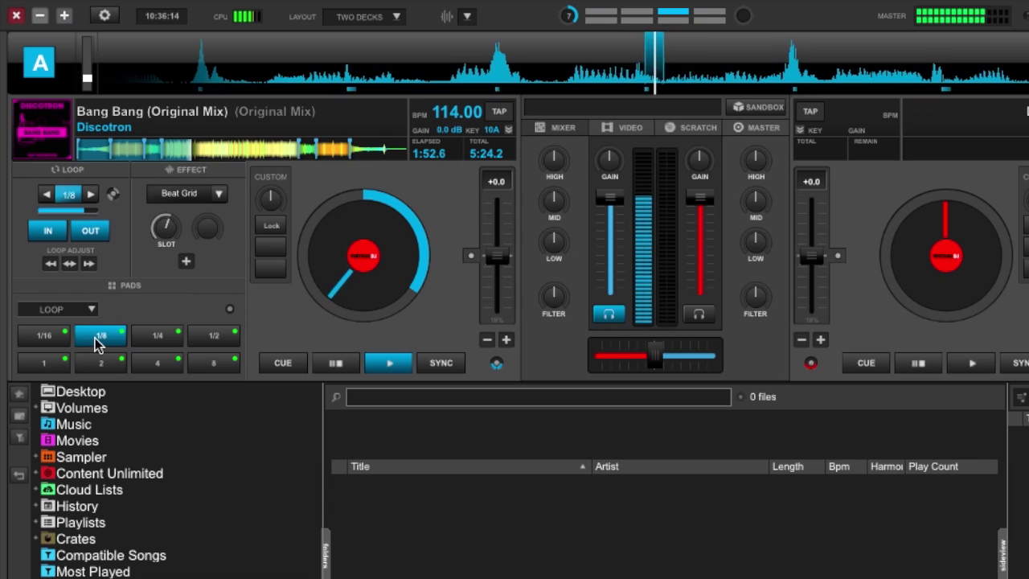
left_click(97, 338)
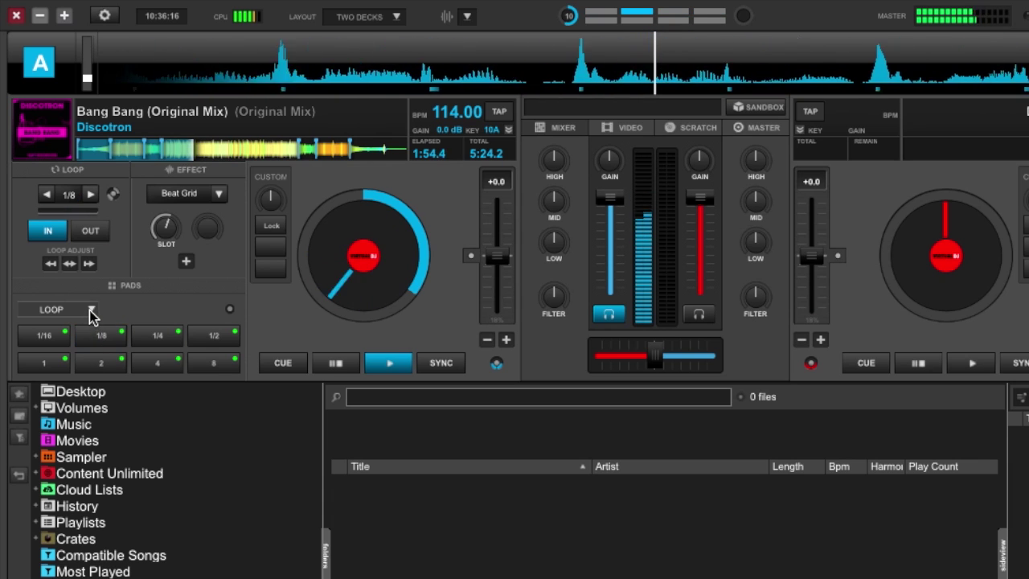
Step: Switch deck A's pads to loop roll mode and roll 1, 1/2 and 1/4-beat loops
left_click(91, 310)
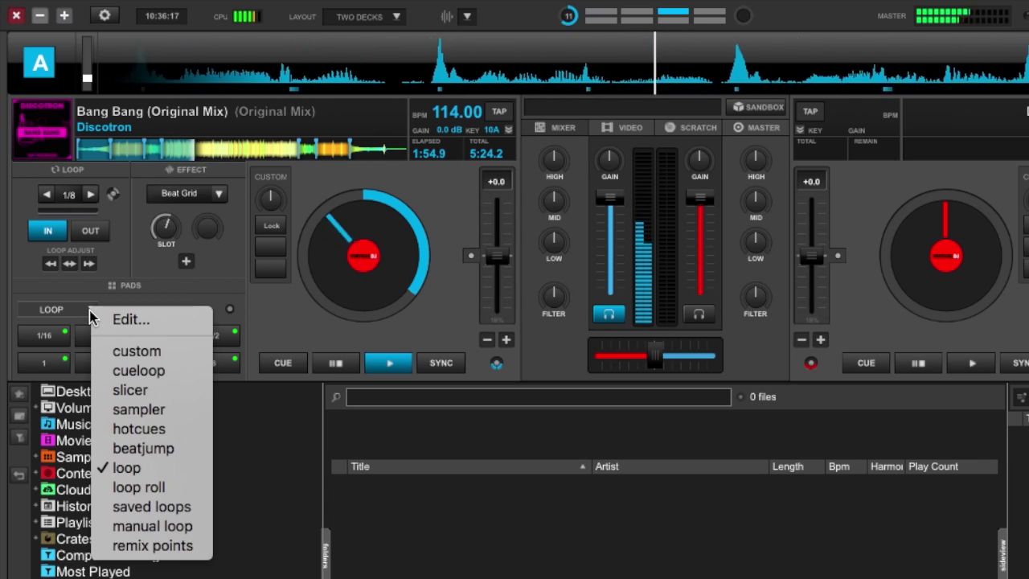
left_click(141, 489)
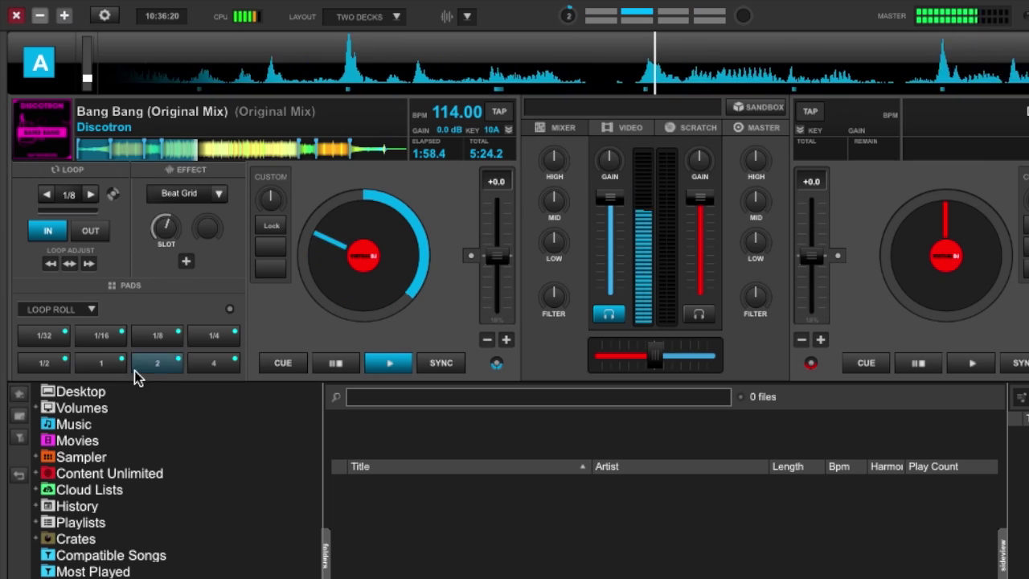
left_click(102, 366)
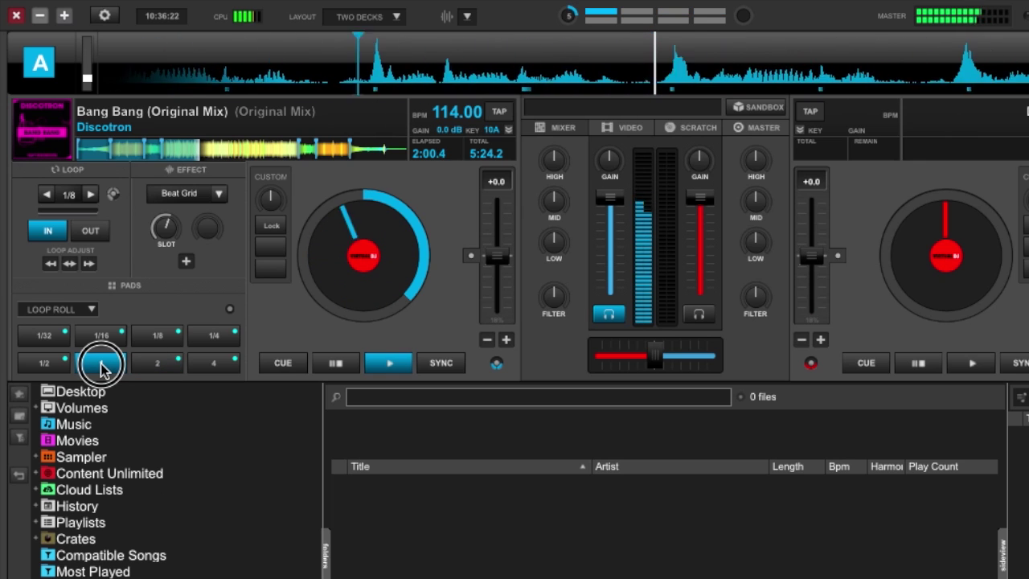
left_click(50, 363)
left_click(205, 344)
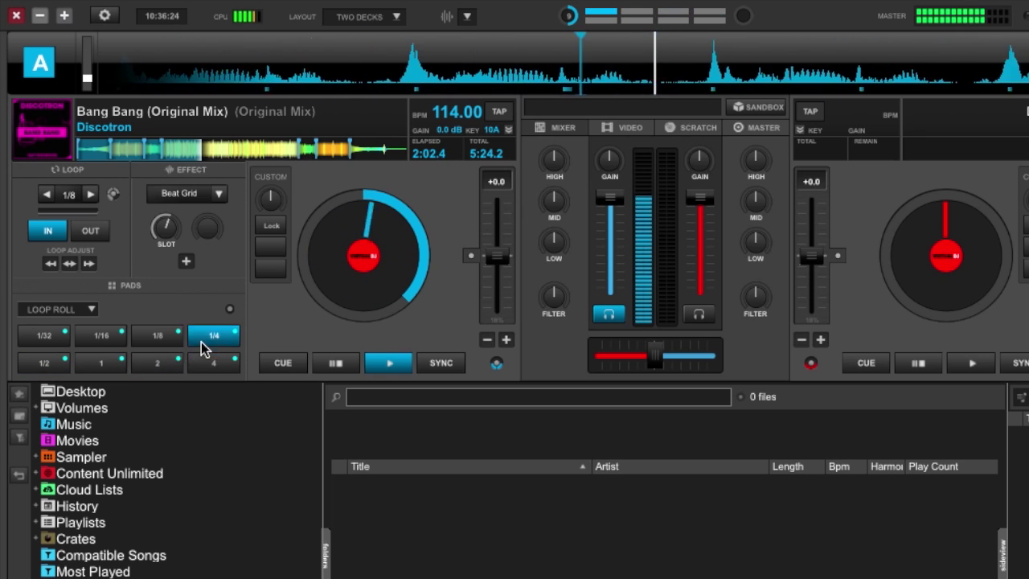
Step: Roll 2-beat, 1-beat, 1/8-beat and 1/16-beat loops
left_click(156, 363)
left_click(110, 362)
left_click(155, 344)
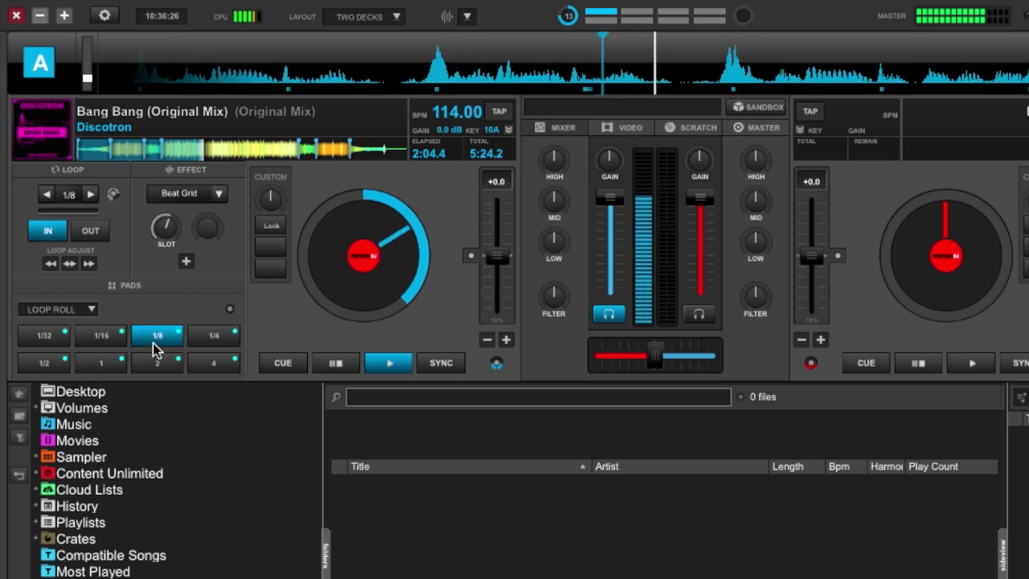
left_click(92, 338)
left_click(92, 310)
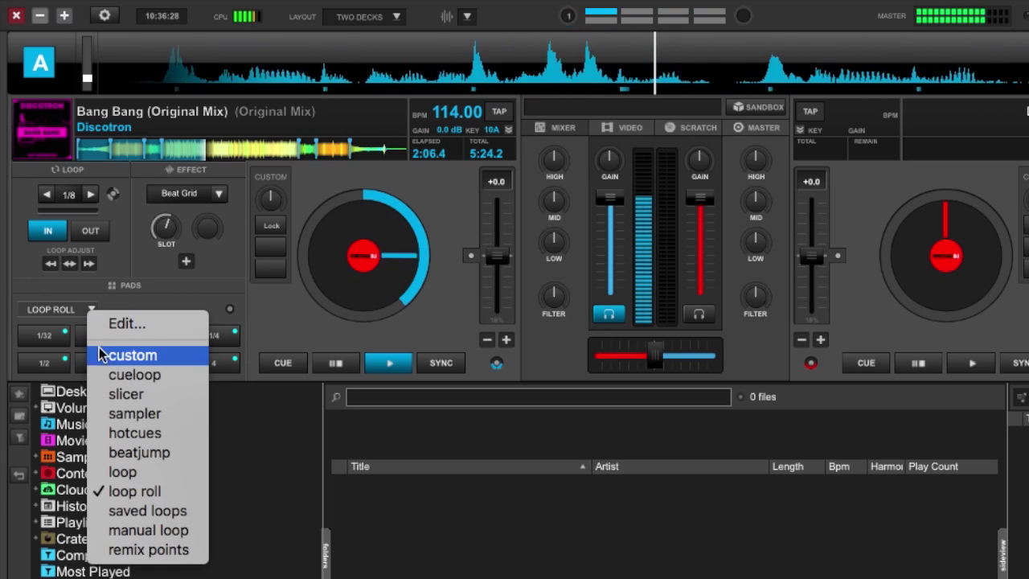
Step: Switch deck A's pads to saved loops mode and save a 1-beat loop into slot 1
left_click(145, 513)
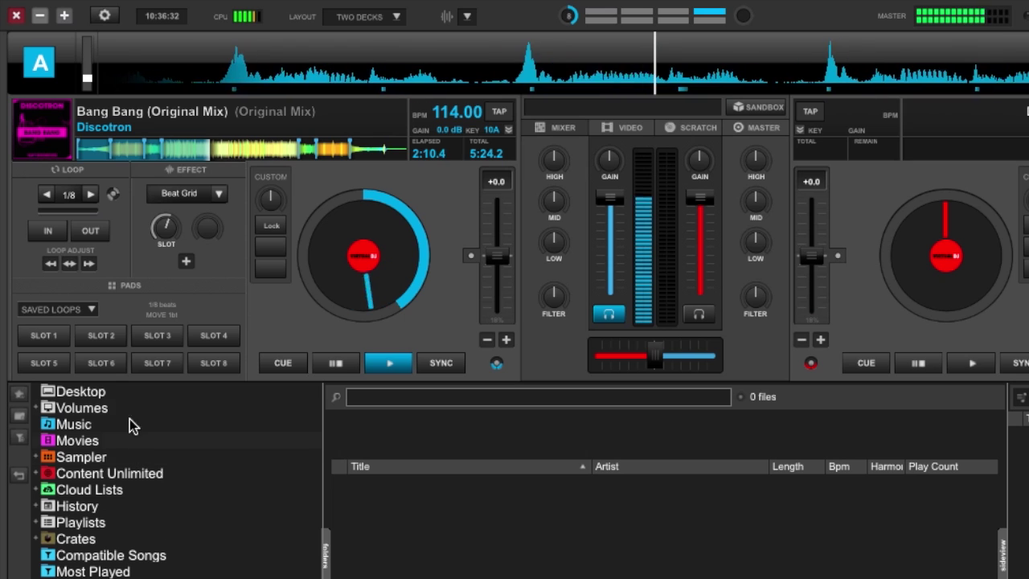
left_click(92, 196)
left_click(75, 196)
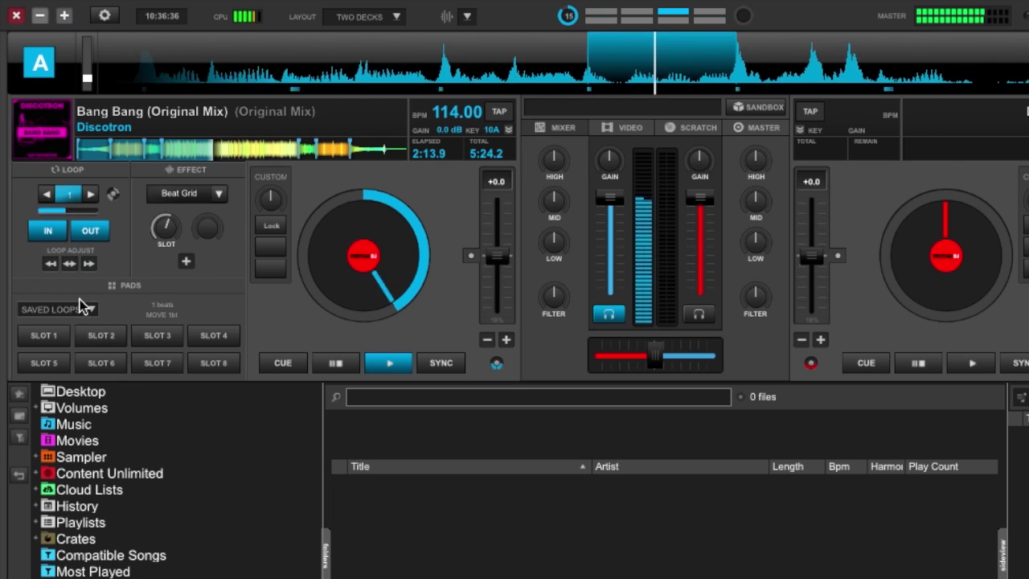
left_click(58, 341)
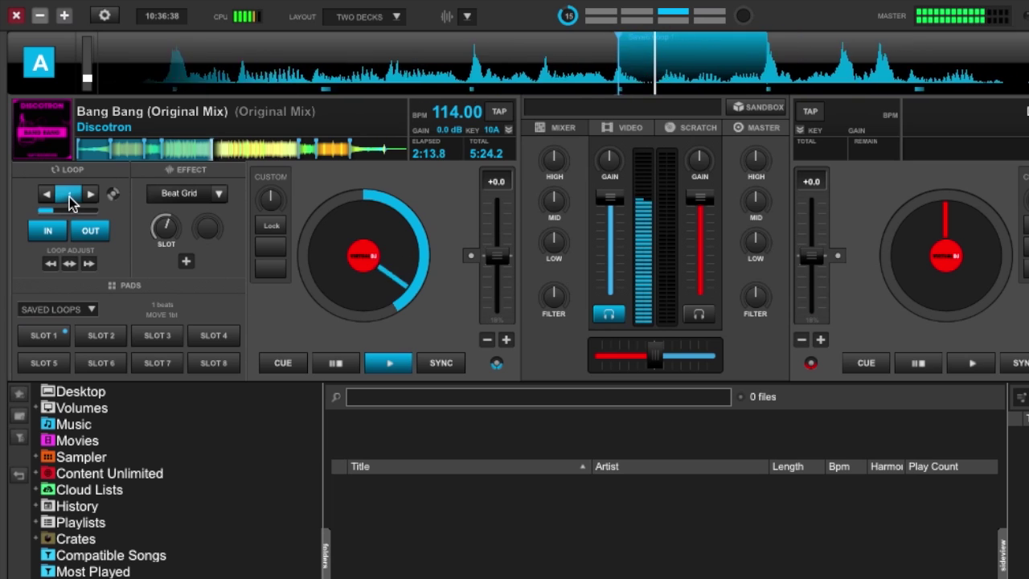
left_click(69, 196)
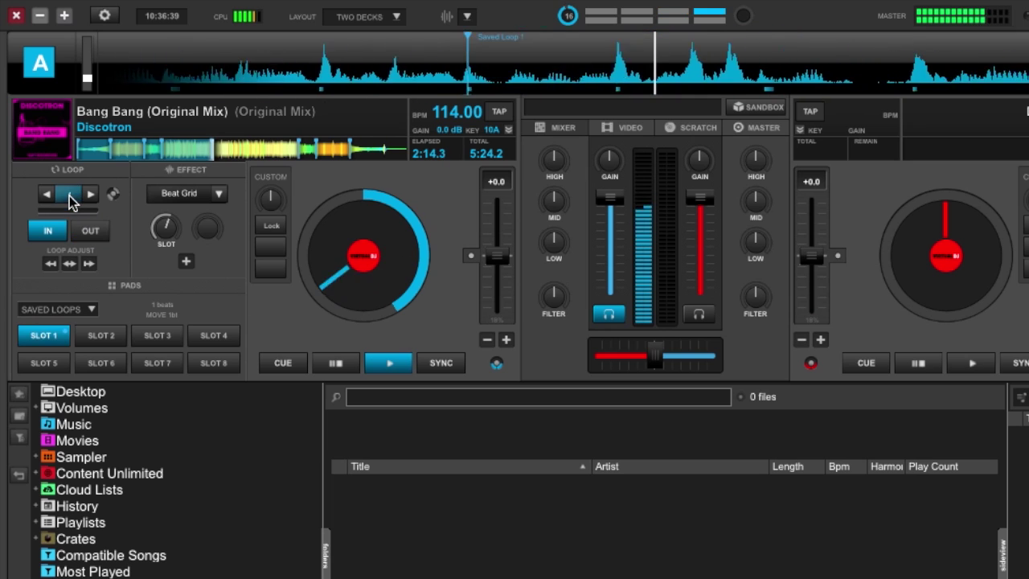
Step: Recall and release the saved loop in slot 1 twice
left_click(48, 342)
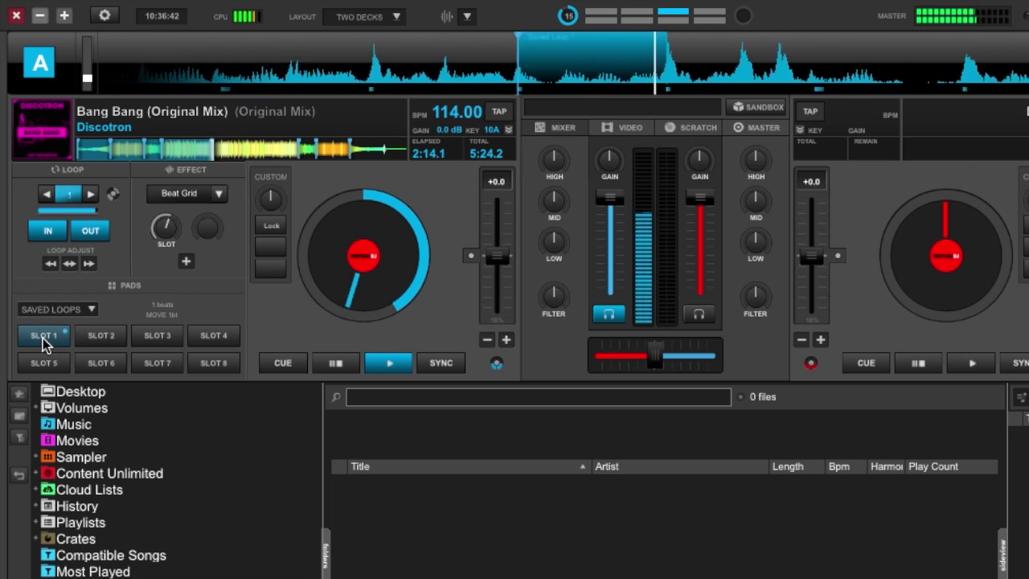
left_click(44, 343)
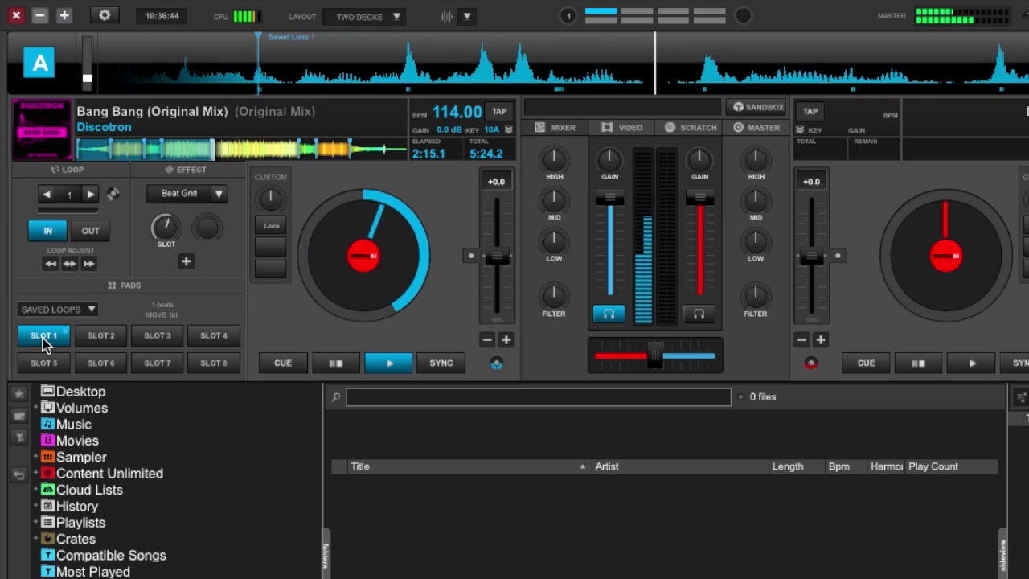
left_click(44, 342)
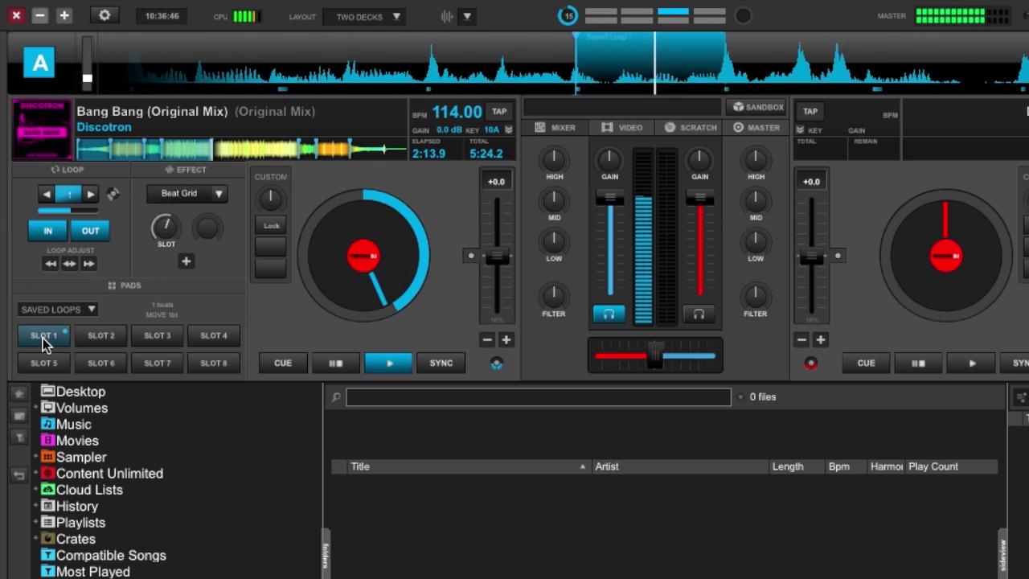
left_click(43, 342)
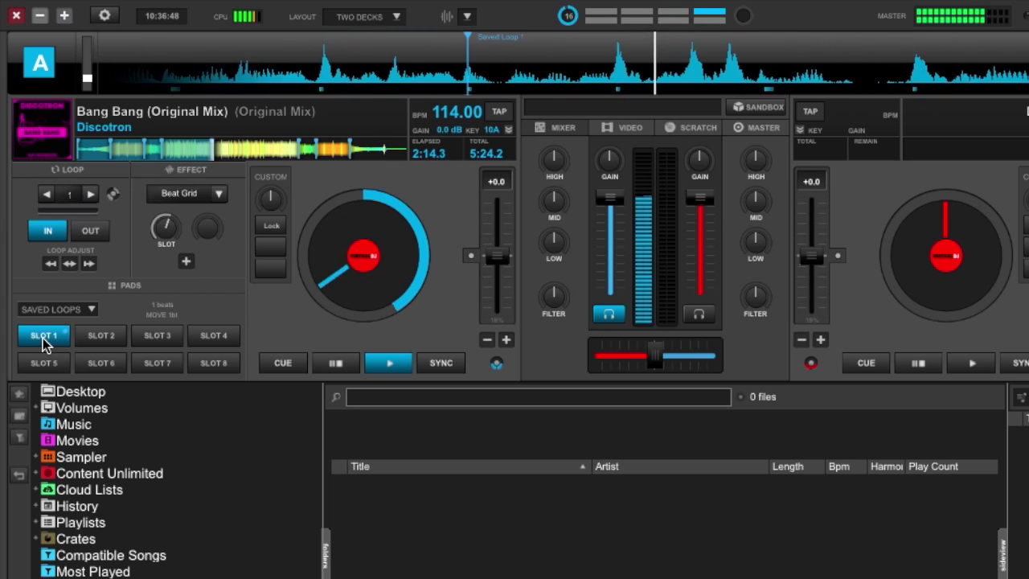
left_click(86, 311)
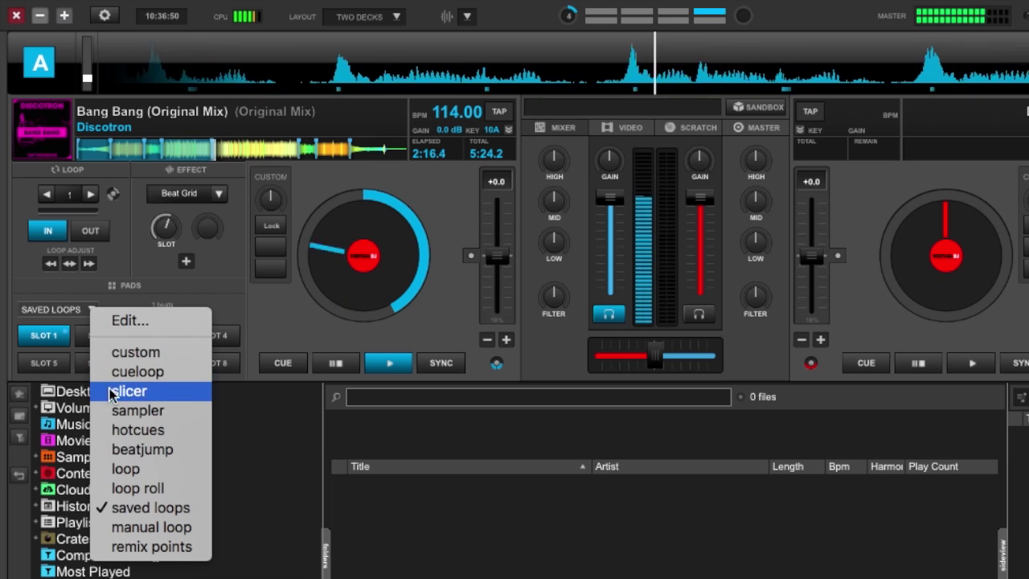
Step: Switch deck A's pads to manual loop, set a loop, halve it to 1/2 beat, then release it
left_click(149, 527)
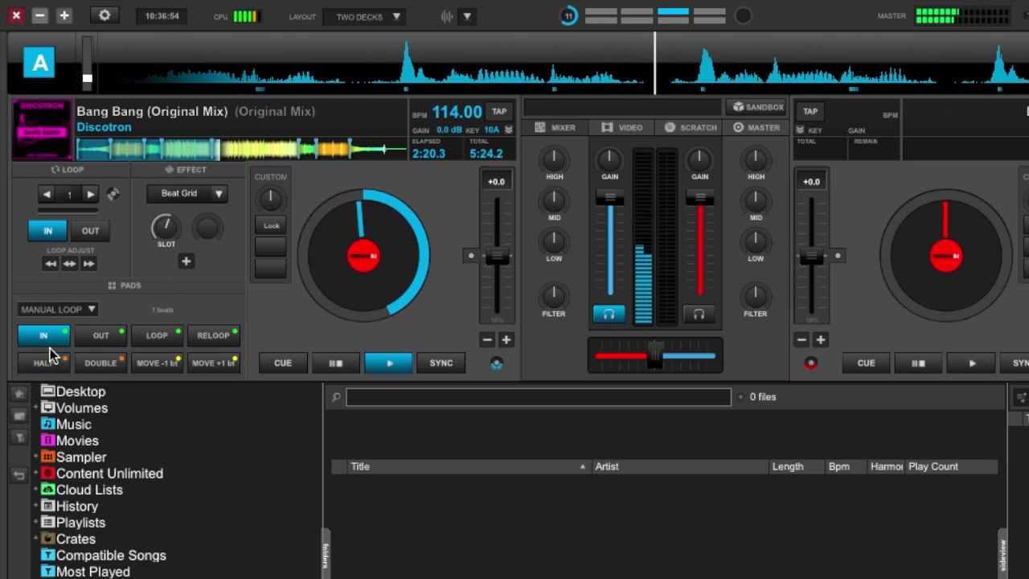
left_click(97, 341)
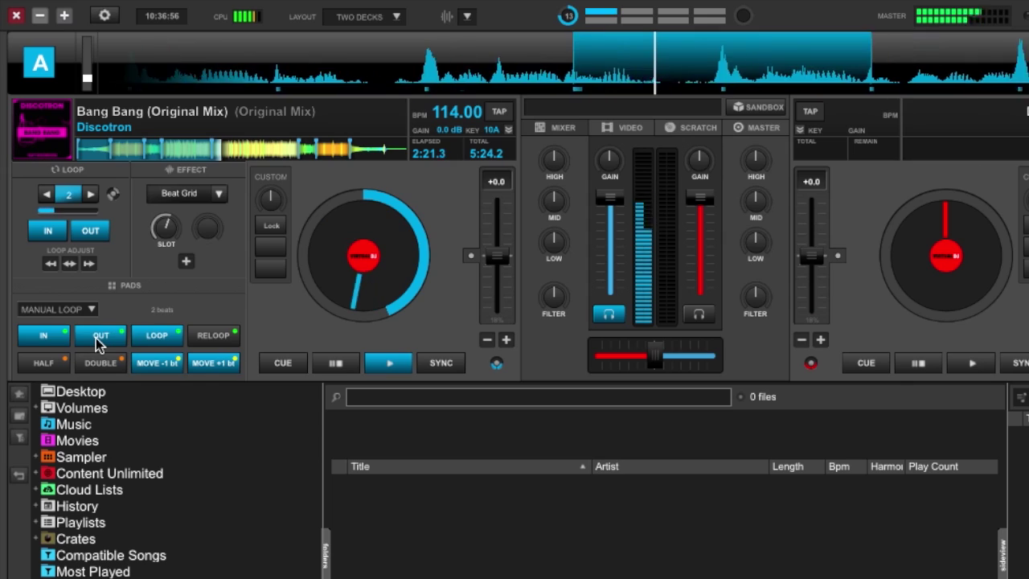
left_click(47, 367)
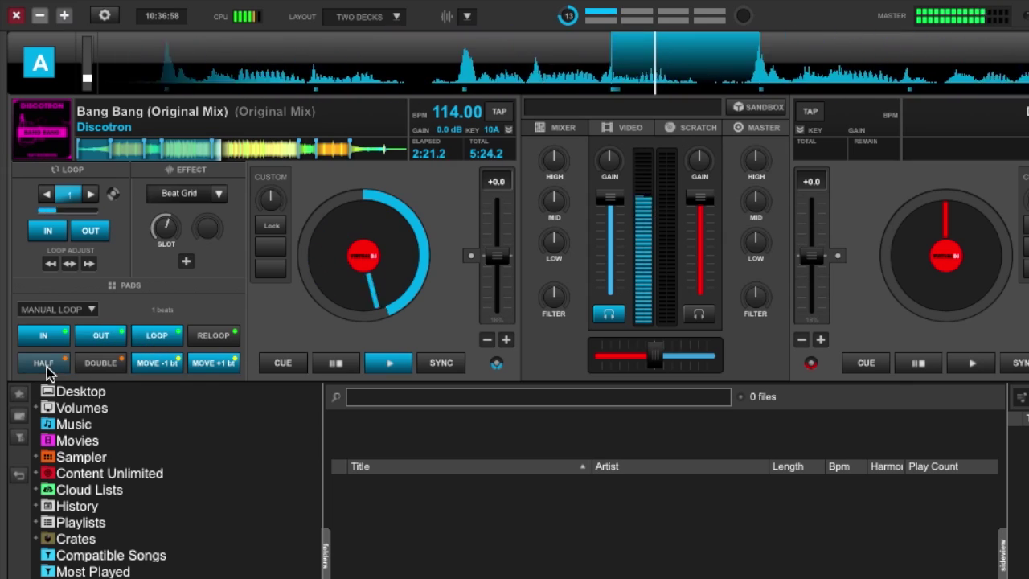
left_click(48, 364)
left_click(96, 345)
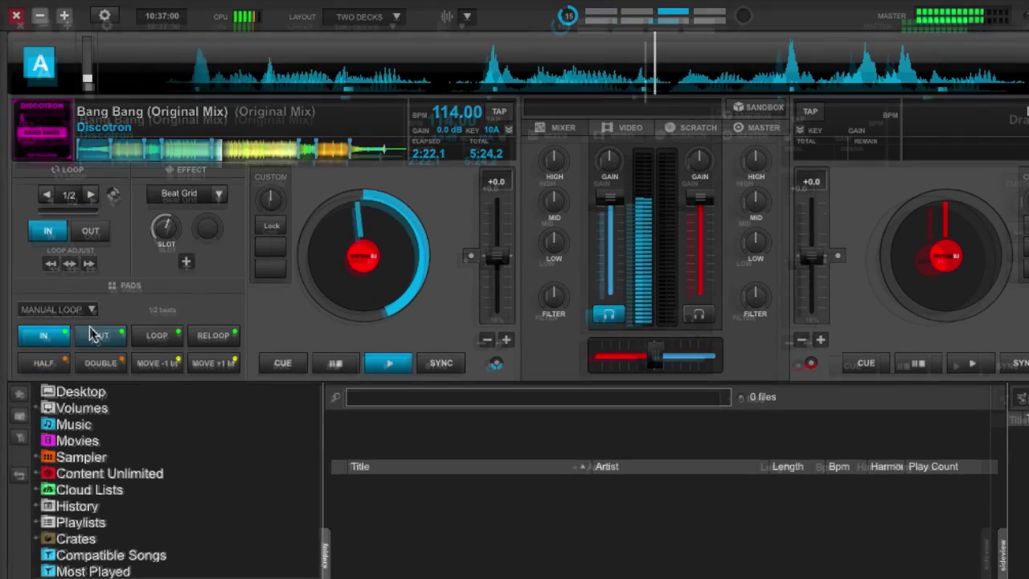
left_click(90, 309)
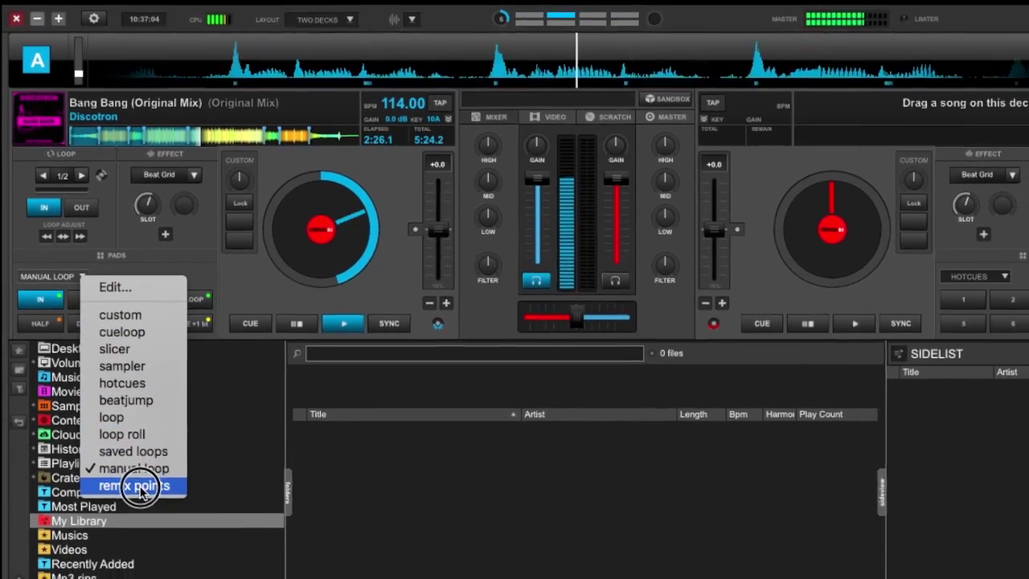
Step: Switch deck A's pads to remix points and show the pad options for editing remix points and POIs
left_click(139, 496)
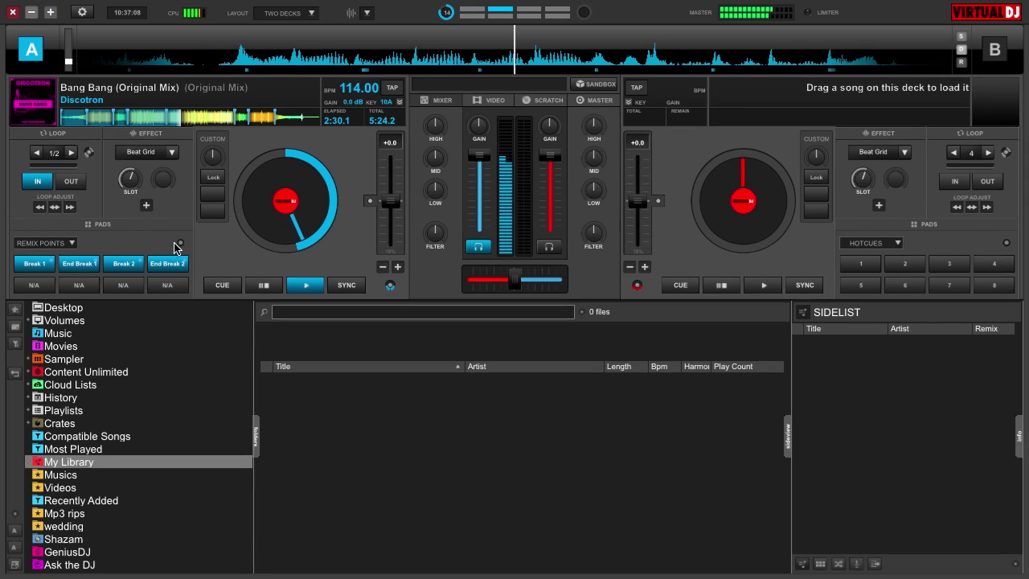
left_click(181, 242)
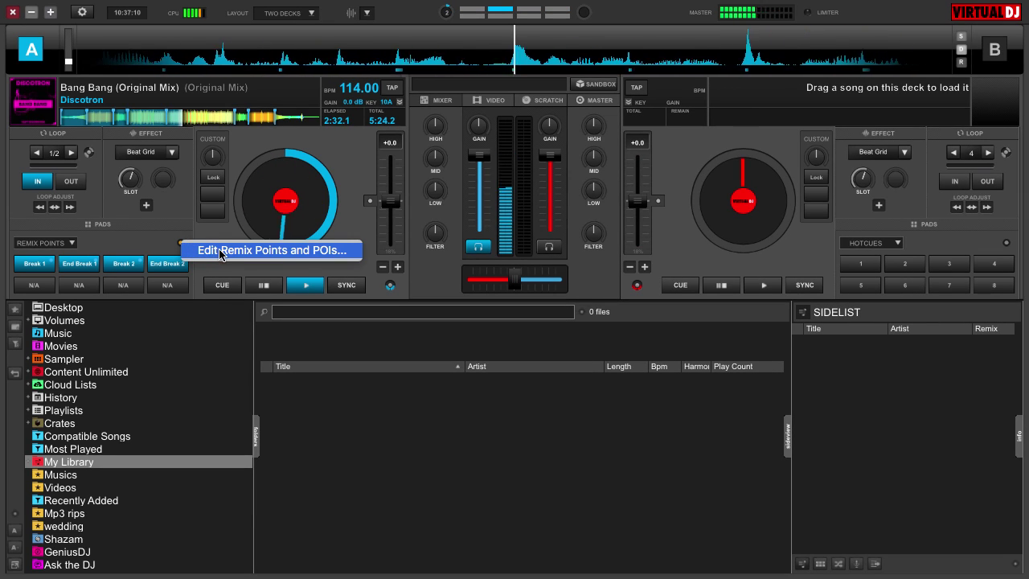
Step: Check Bang Bang's Break 1 (01:07.397) and End Break 1 (01:24.765) points in the POI Editor, then close it
left_click(220, 252)
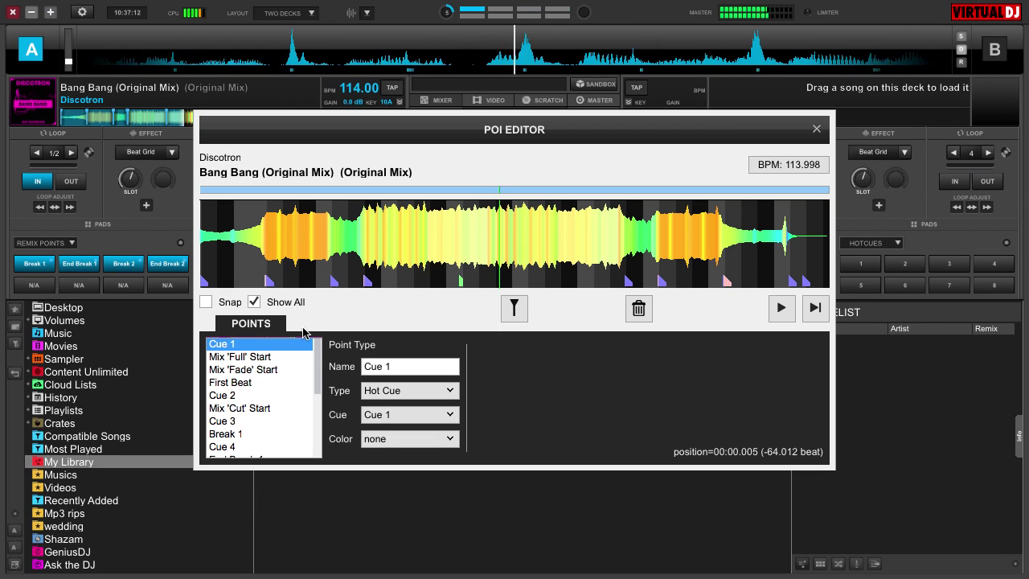
left_click_drag(318, 368, 317, 382)
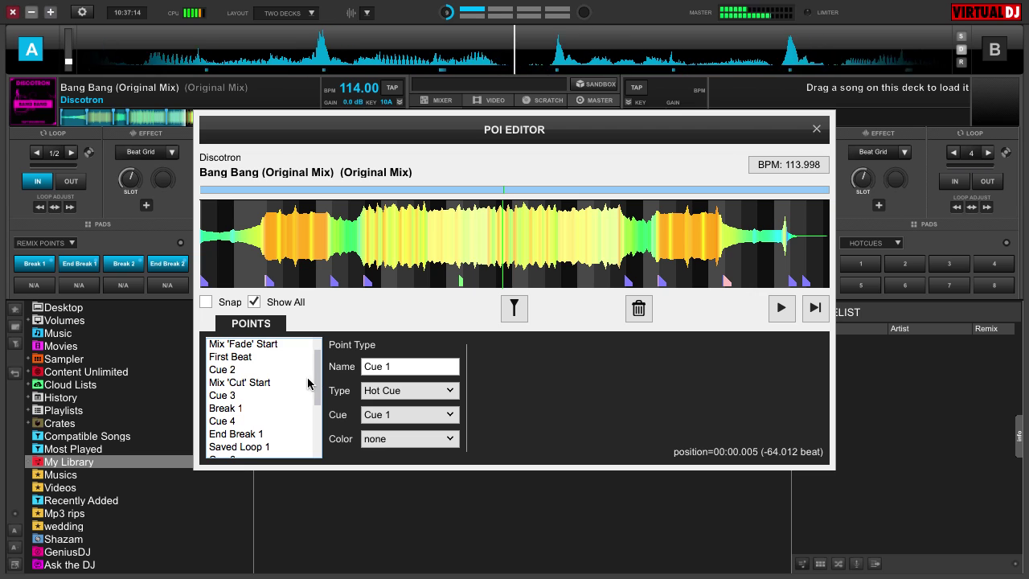
left_click(227, 408)
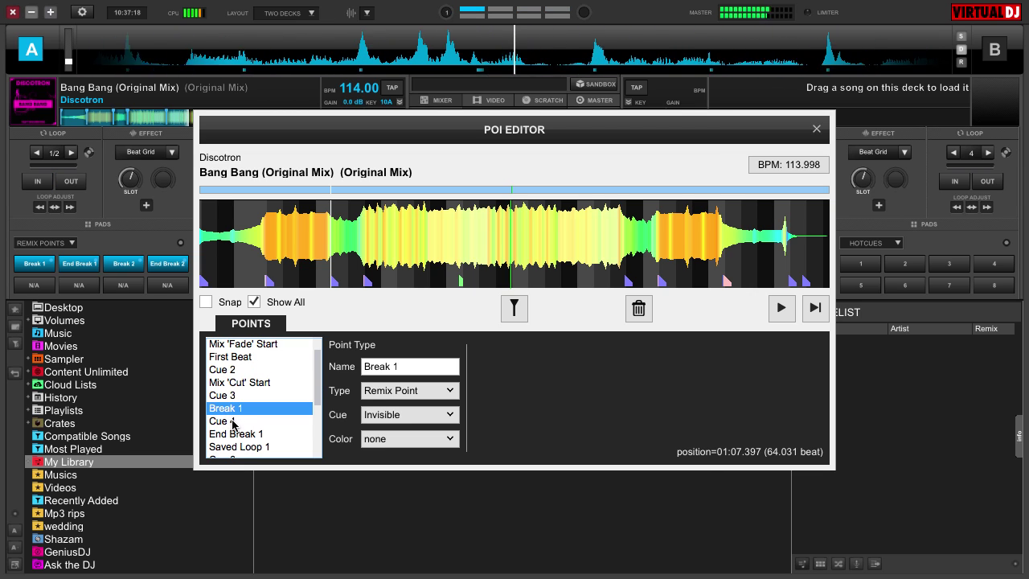
left_click(234, 434)
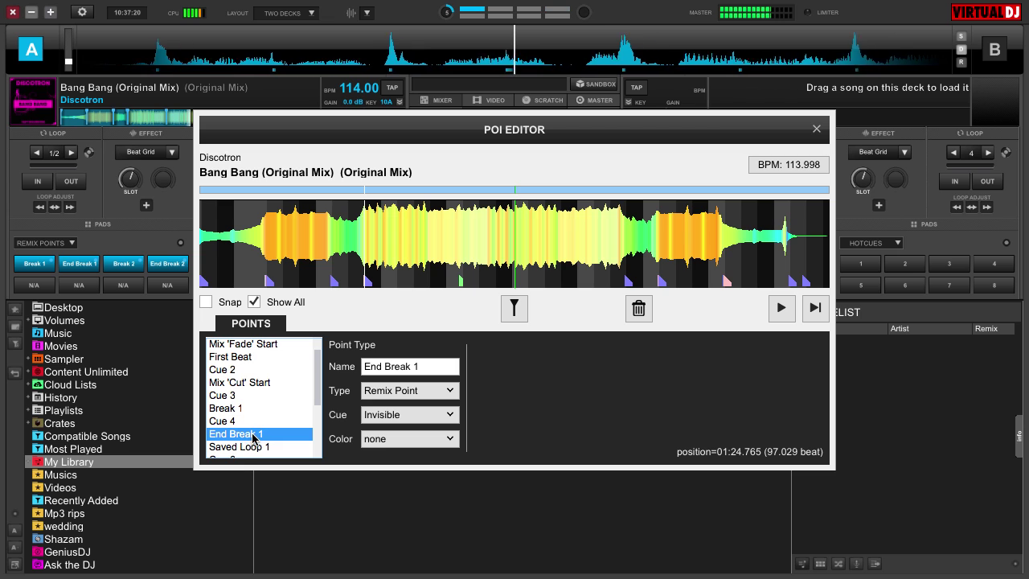
left_click(815, 131)
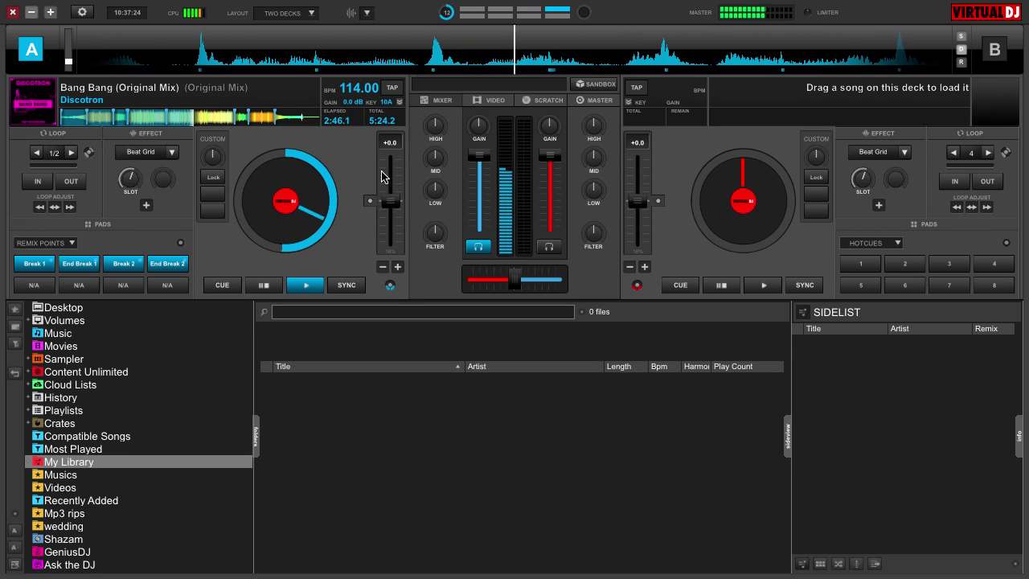
Step: Jump deck A to the Break 2 remix point, then to End Break 2
left_click(125, 264)
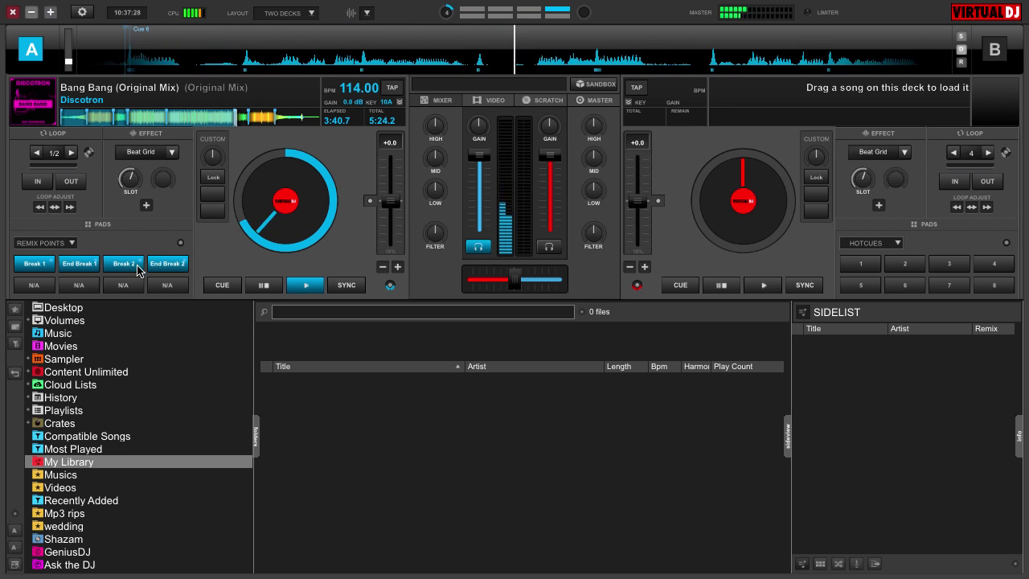
left_click(152, 265)
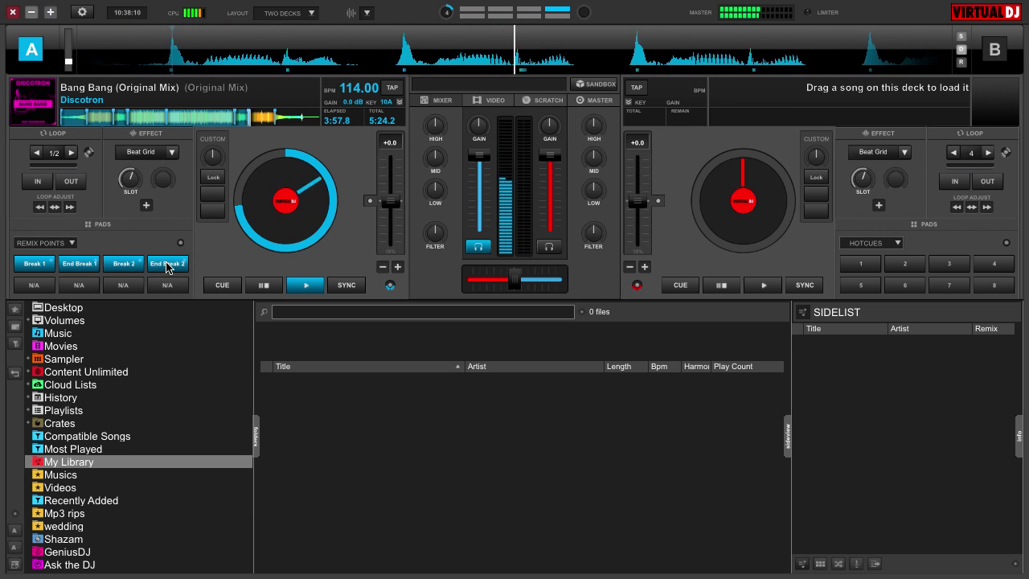
Step: Switch deck A's pads to the custom page and right-click an empty pad for the Custom Buttons prompt
left_click(70, 244)
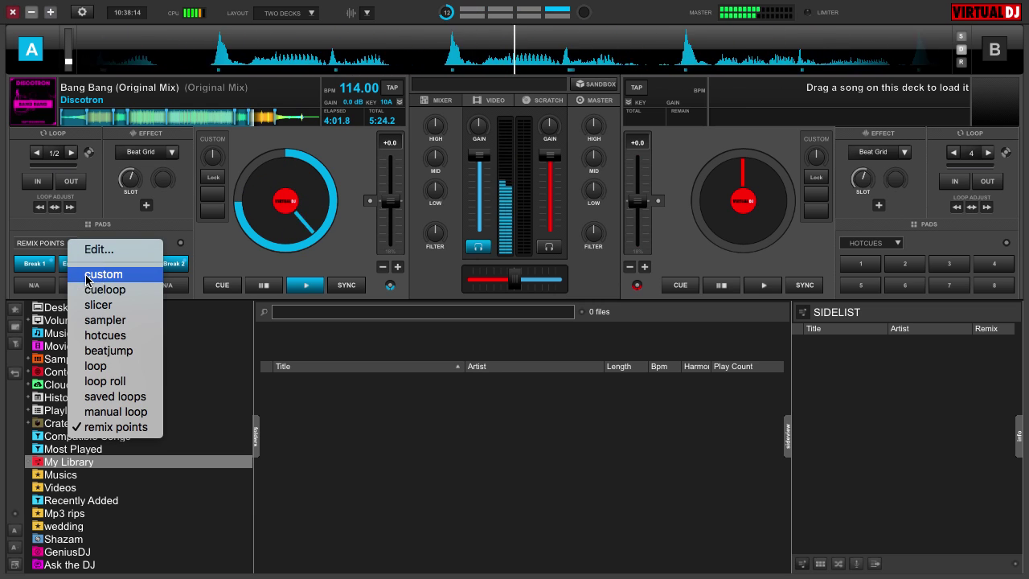
left_click(88, 279)
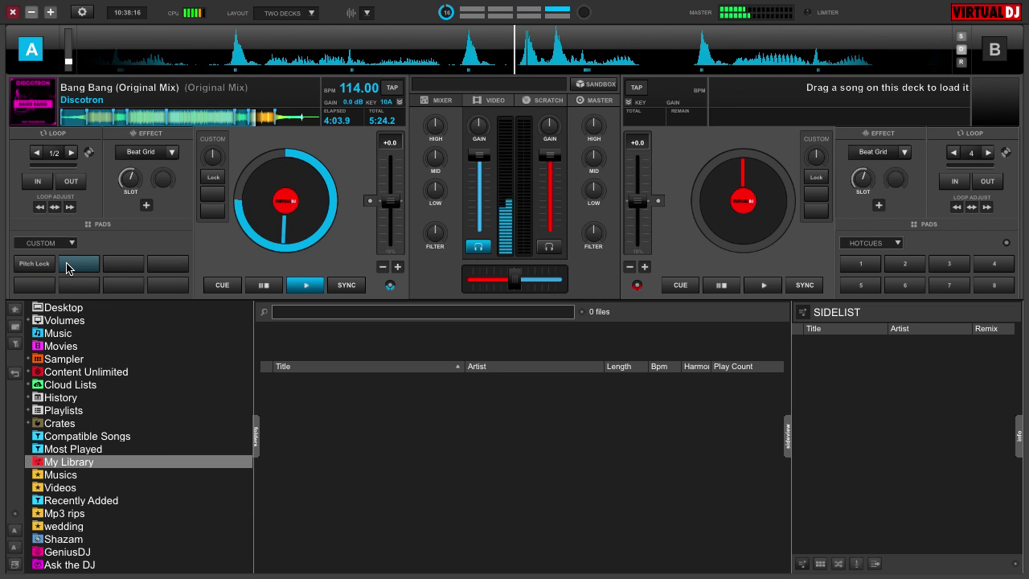
right_click(74, 266)
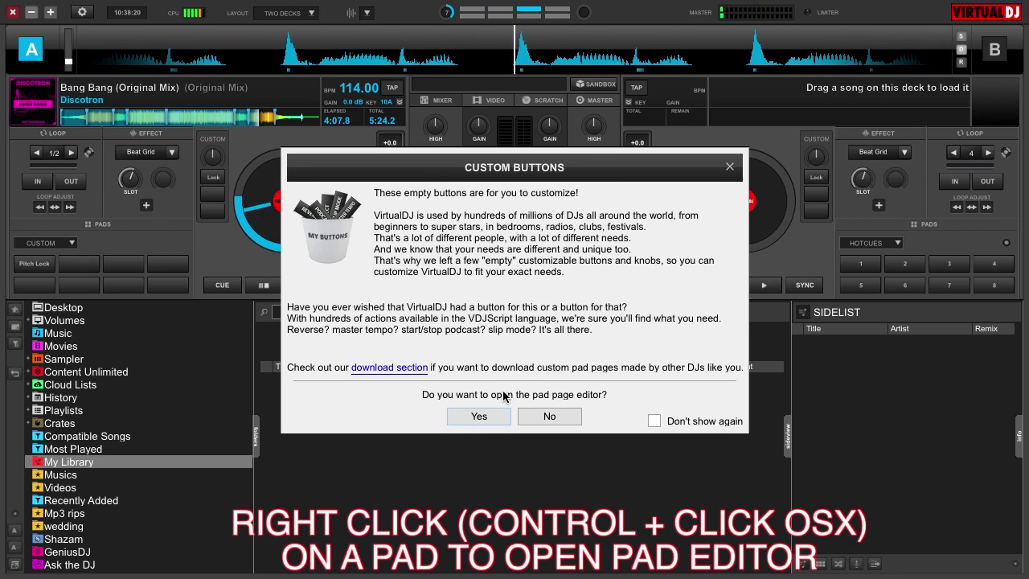
left_click(482, 417)
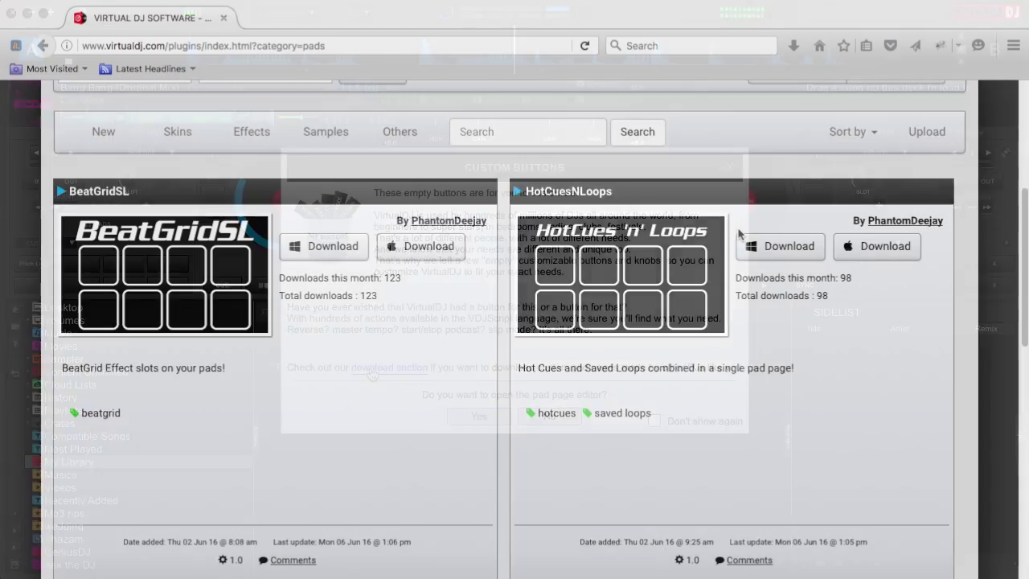
Step: Download and save BeatGridSL's Mac installer, install_beatgridsl.app.zip, from the pad plugins page
scroll(738, 217, "down", 3)
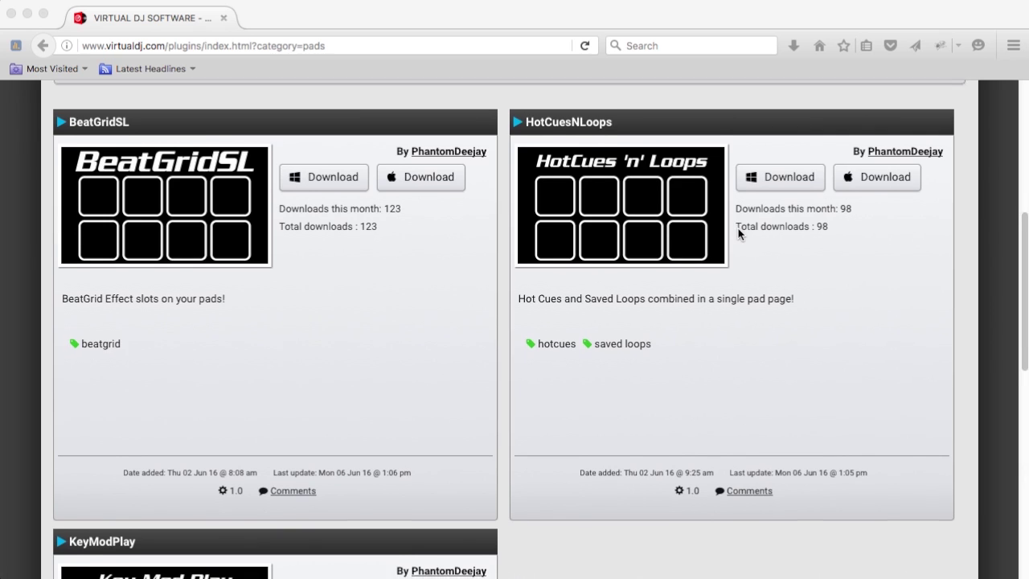
scroll(736, 230, "down", 1)
left_click(426, 152)
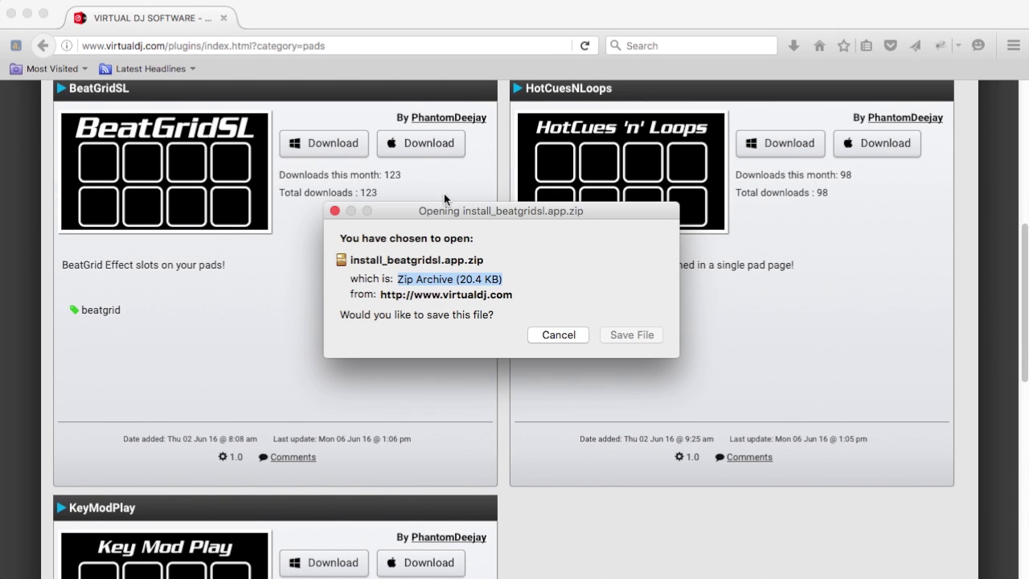
left_click(617, 336)
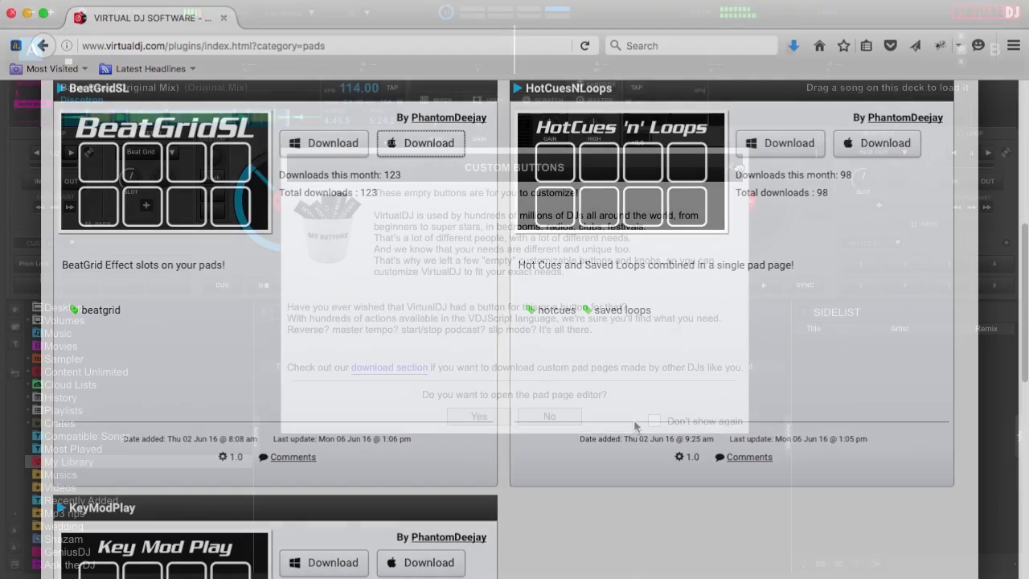